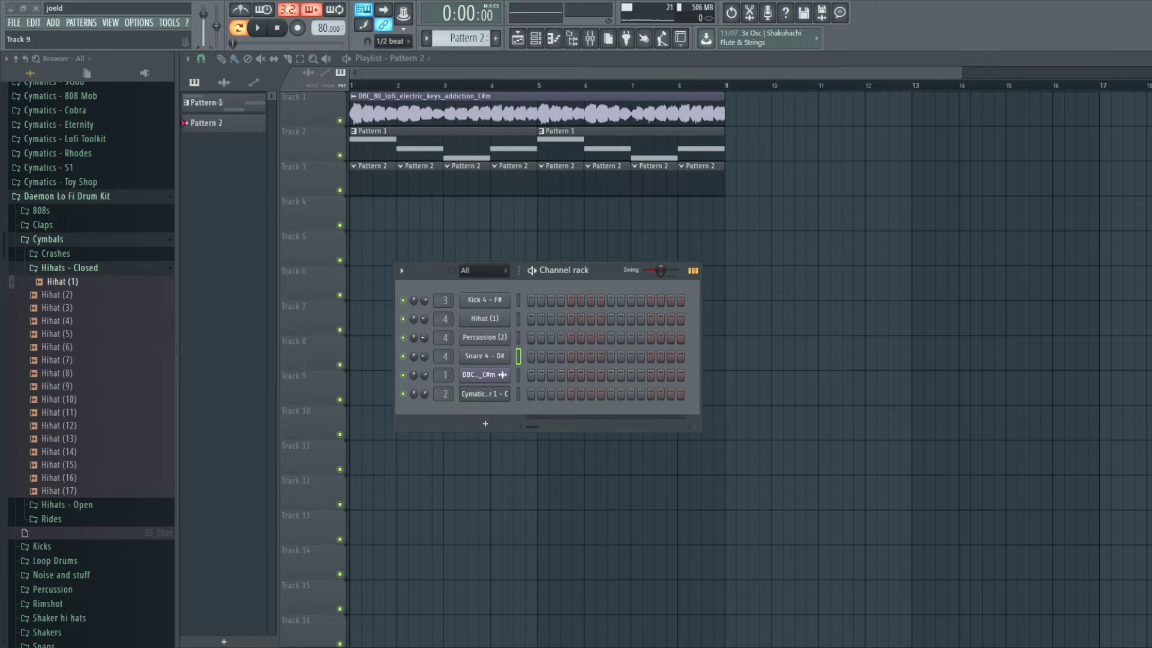
- Solo Track 1's lo-fi electric keys loop in the Playlist
{"action": "scroll", "coordinate": [90, 300], "scroll_direction": "up", "scroll_amount": 2}
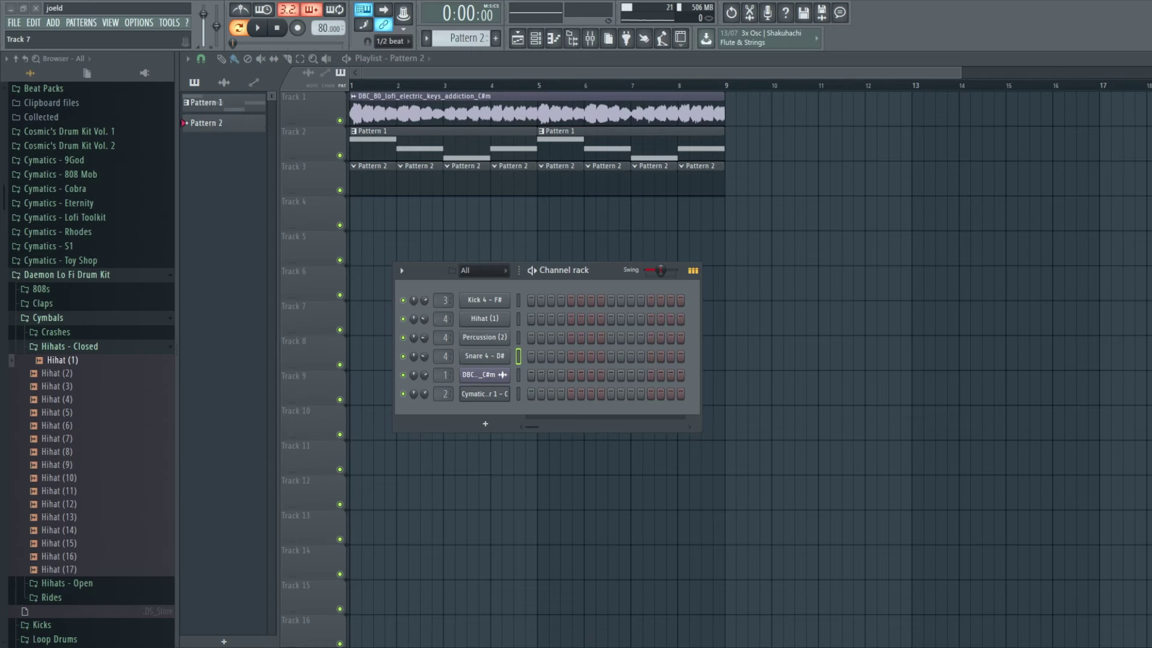
{"action": "left_click", "coordinate": [318, 95], "text": "ctrl"}
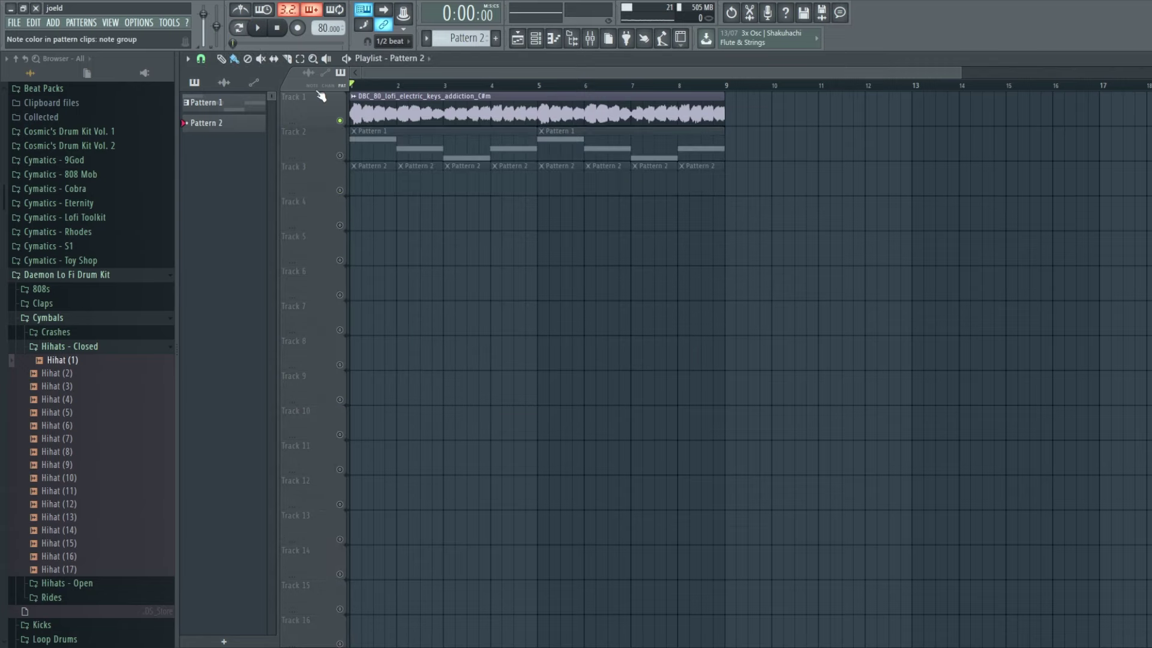
- Preview the soloed keys loop, then inspect the Cymatics Origin effect on the Loop mixer track
{"action": "key", "text": "space"}
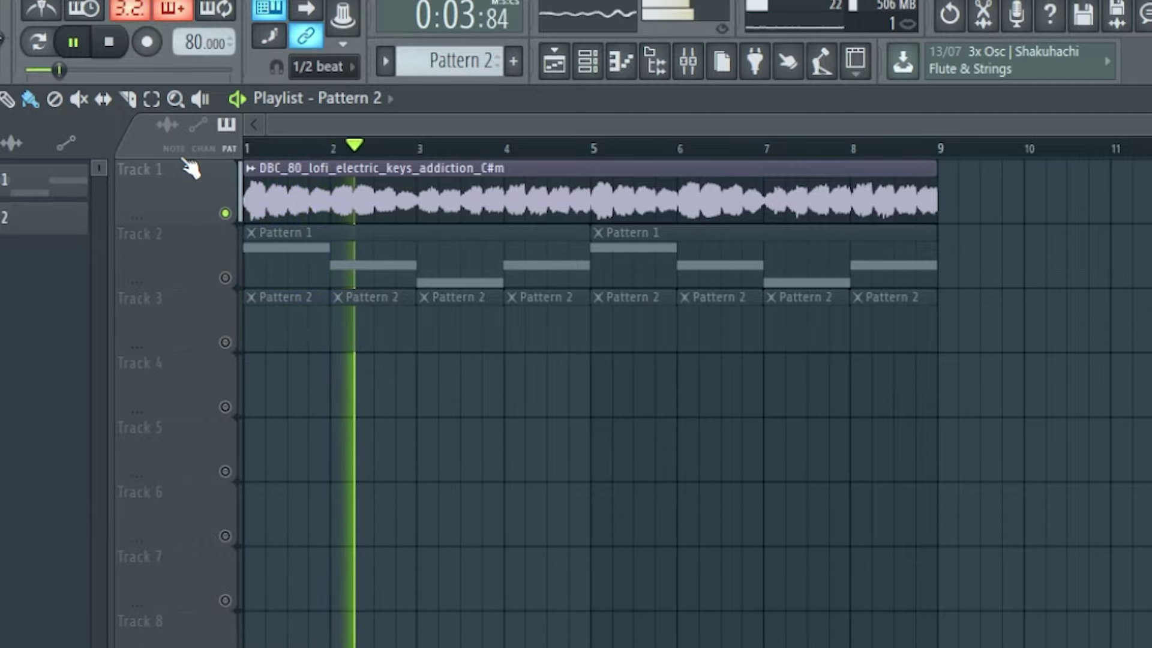
{"action": "key", "text": "space"}
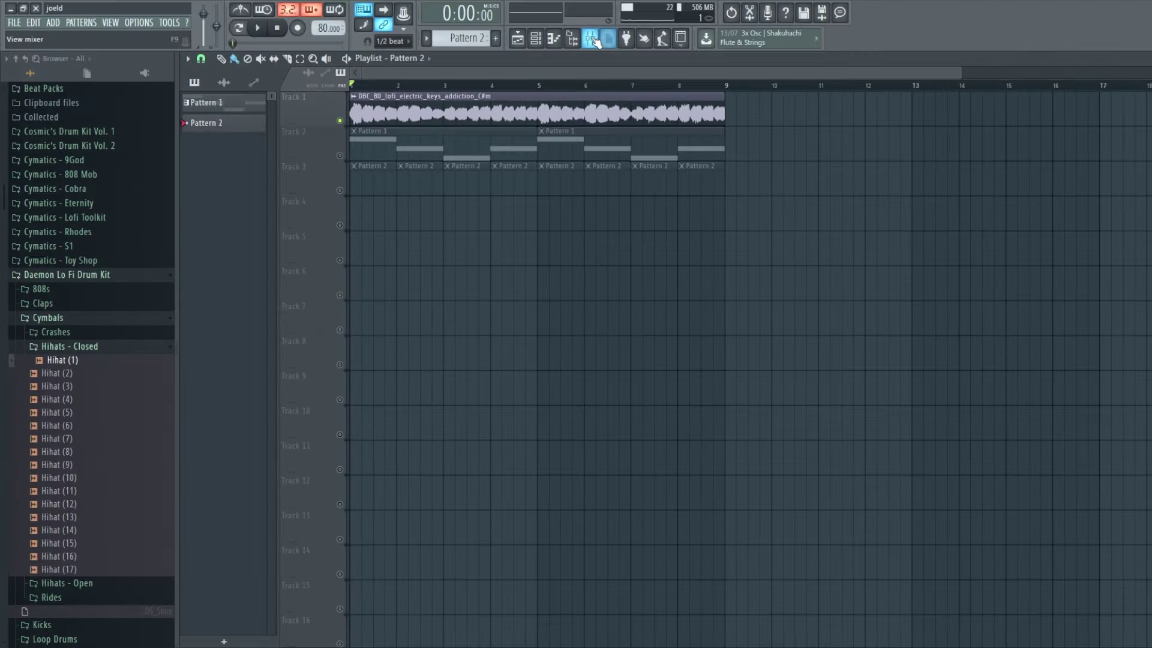
{"action": "left_click", "coordinate": [596, 39]}
{"action": "left_click_drag", "start_coordinate": [783, 302], "coordinate": [642, 232]}
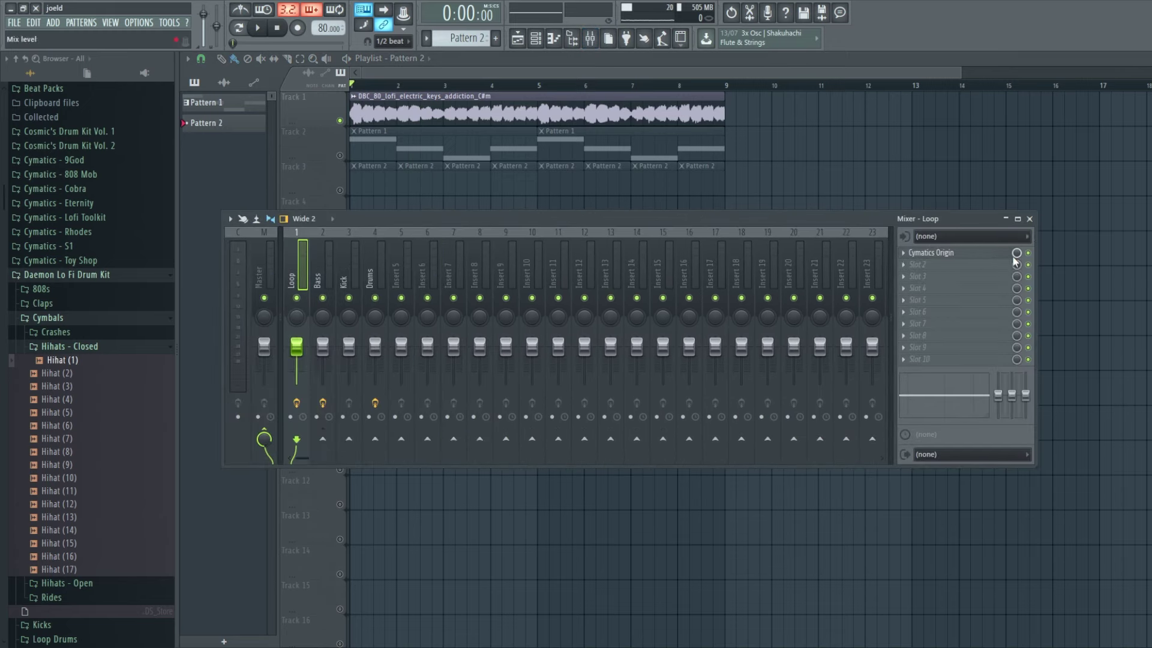
{"action": "left_click", "coordinate": [1016, 259]}
{"action": "left_click_drag", "start_coordinate": [895, 226], "coordinate": [864, 215]}
{"action": "left_click", "coordinate": [808, 217]}
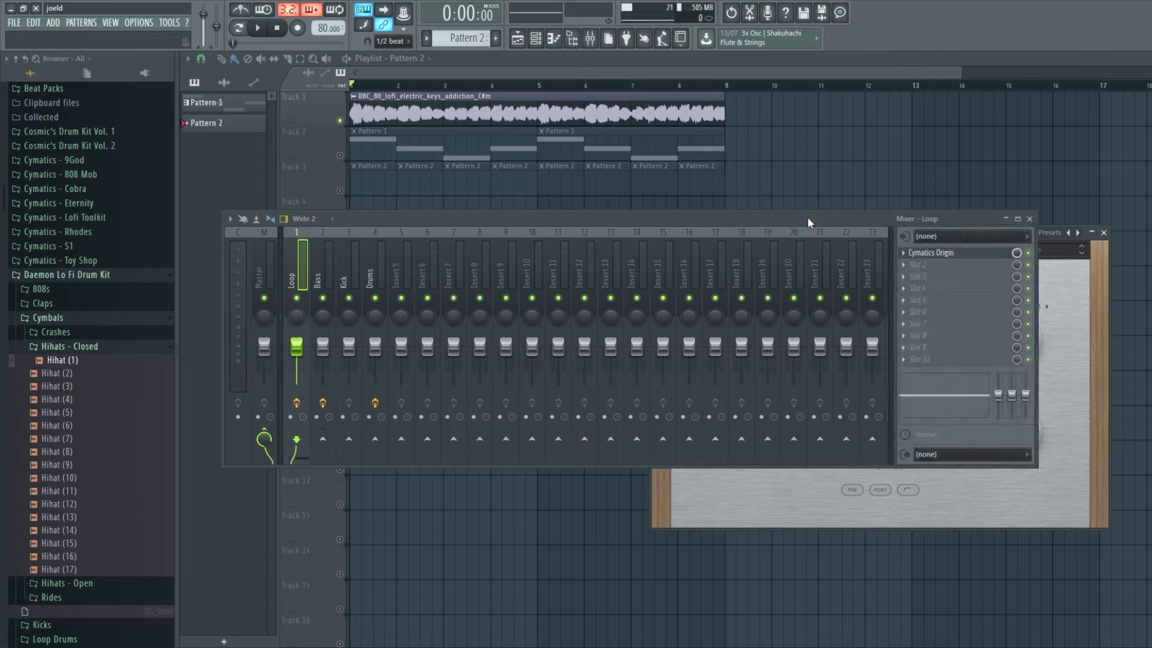
{"action": "key", "text": "F12"}
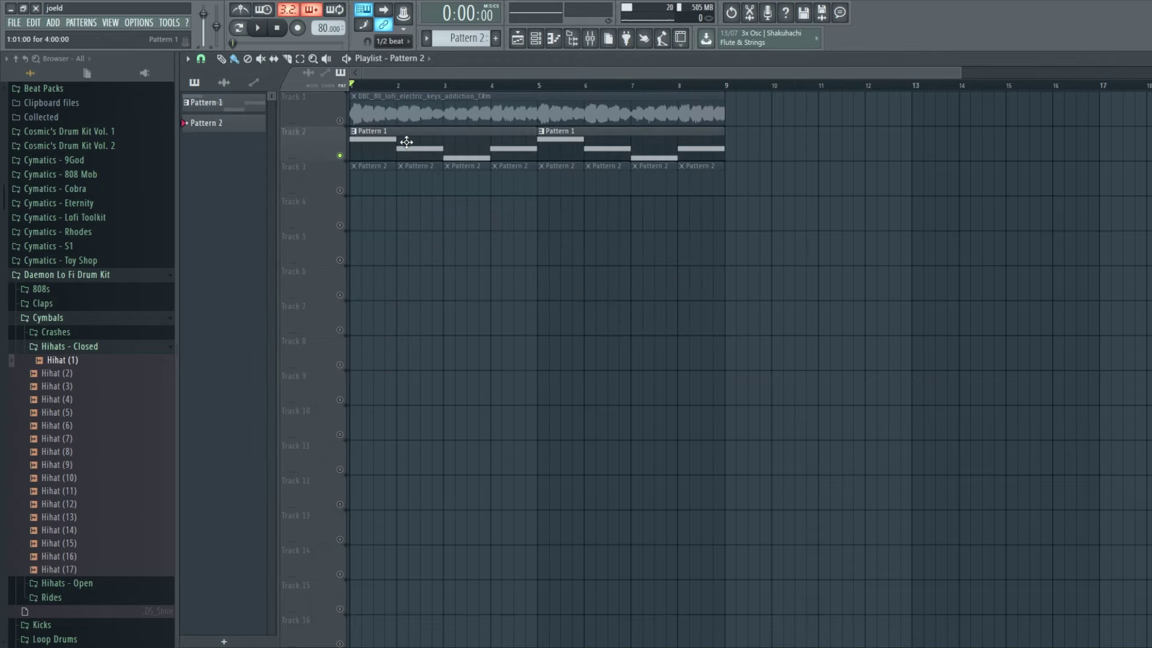
- Play the arrangement to hear Pattern 1 together with Track 1's keys loop
{"action": "key", "text": "space"}
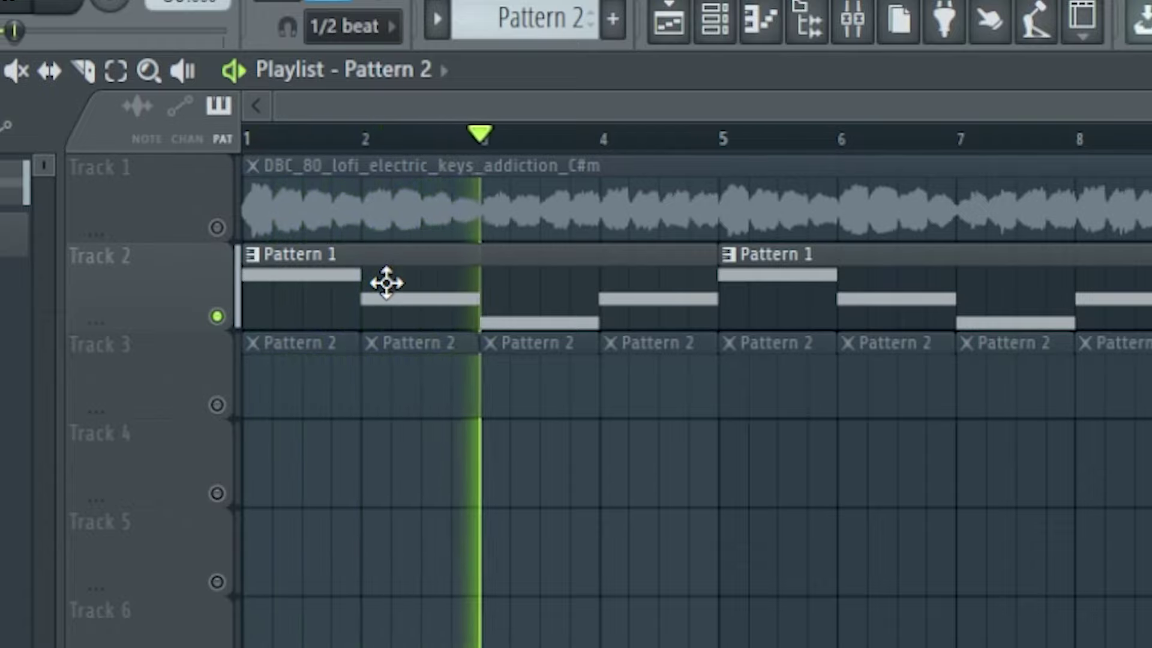
{"action": "key", "text": "space"}
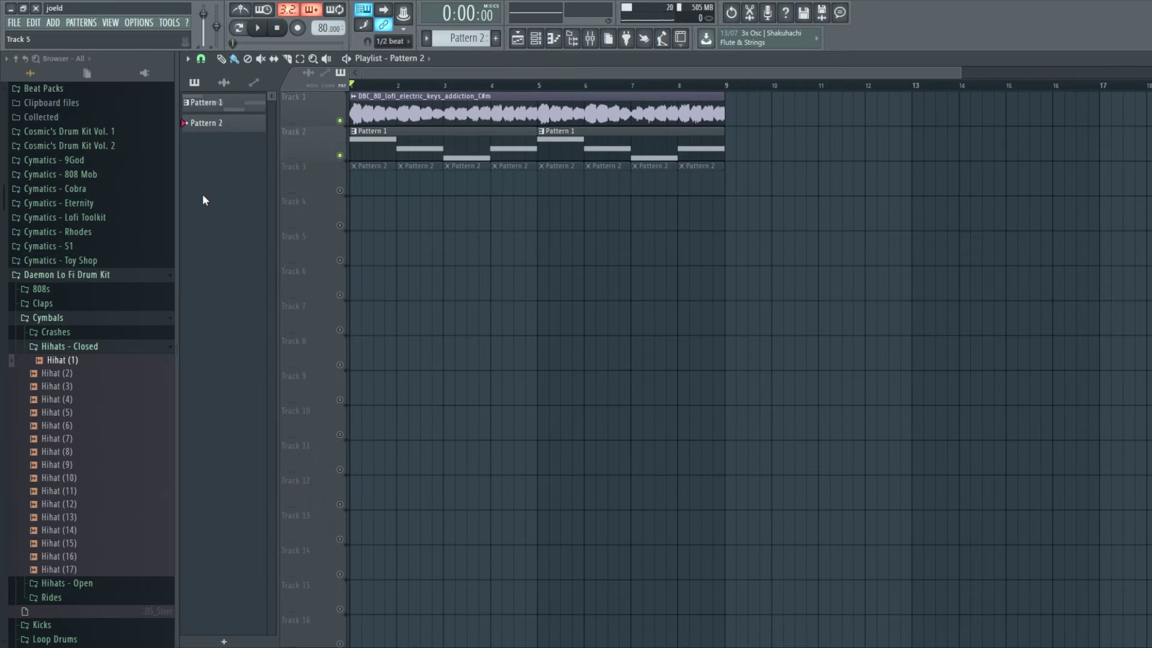
{"action": "key", "text": "space"}
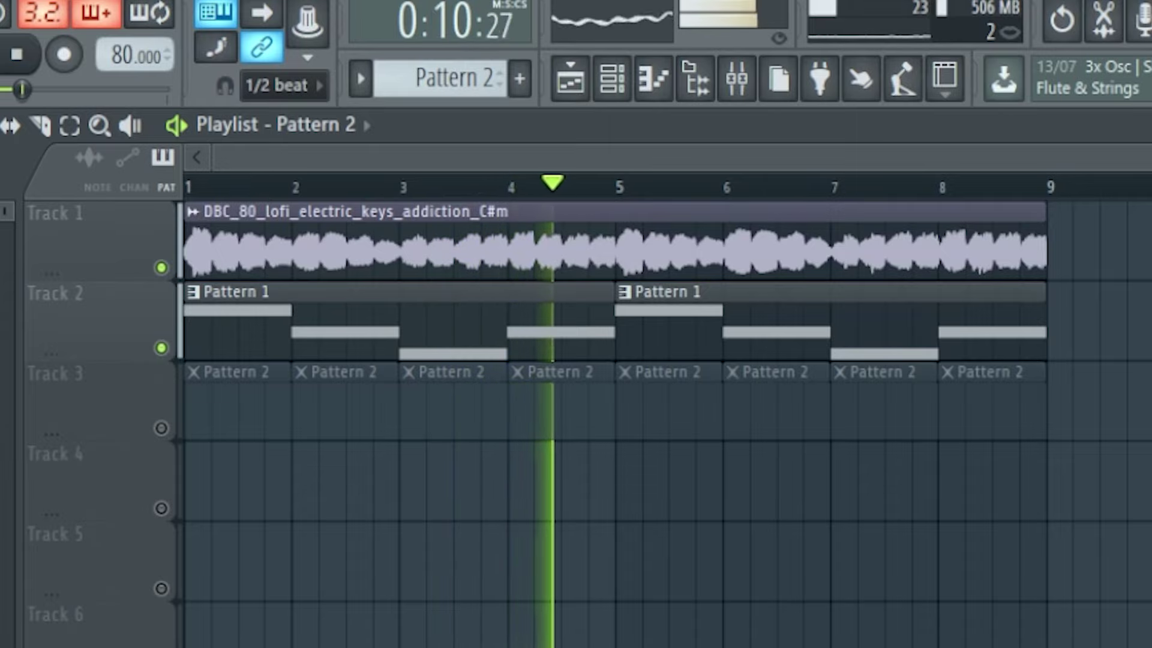
{"action": "key", "text": "space"}
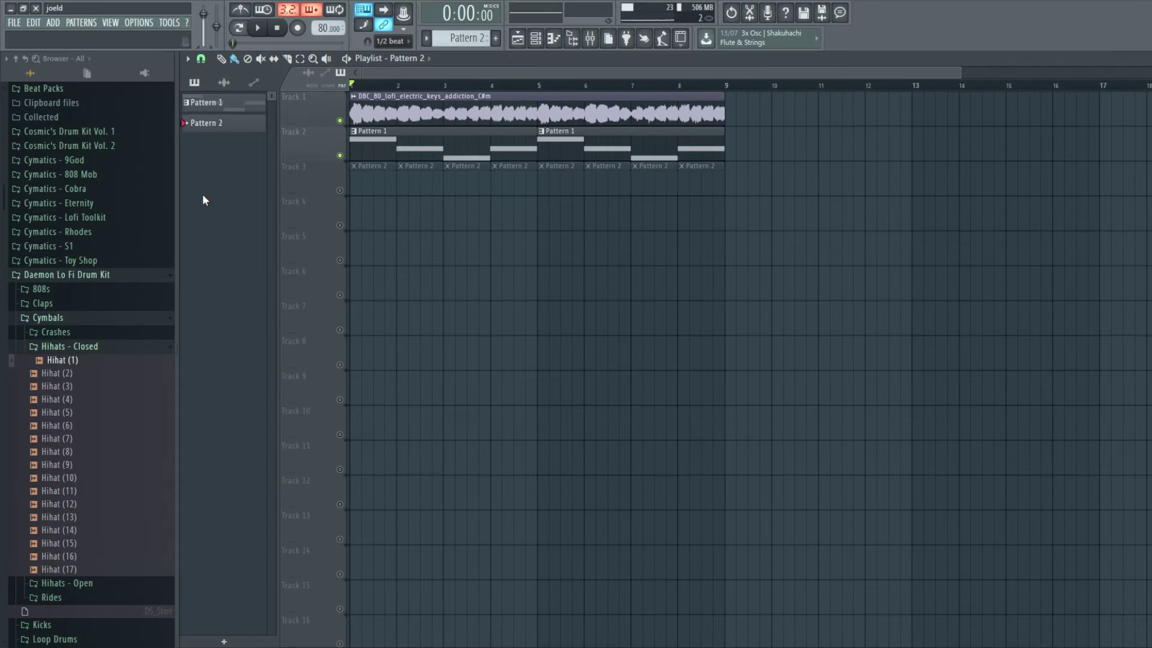
- Route the Bass mixer track into Kick with the send level turned down to zero
{"action": "key", "text": "F9"}
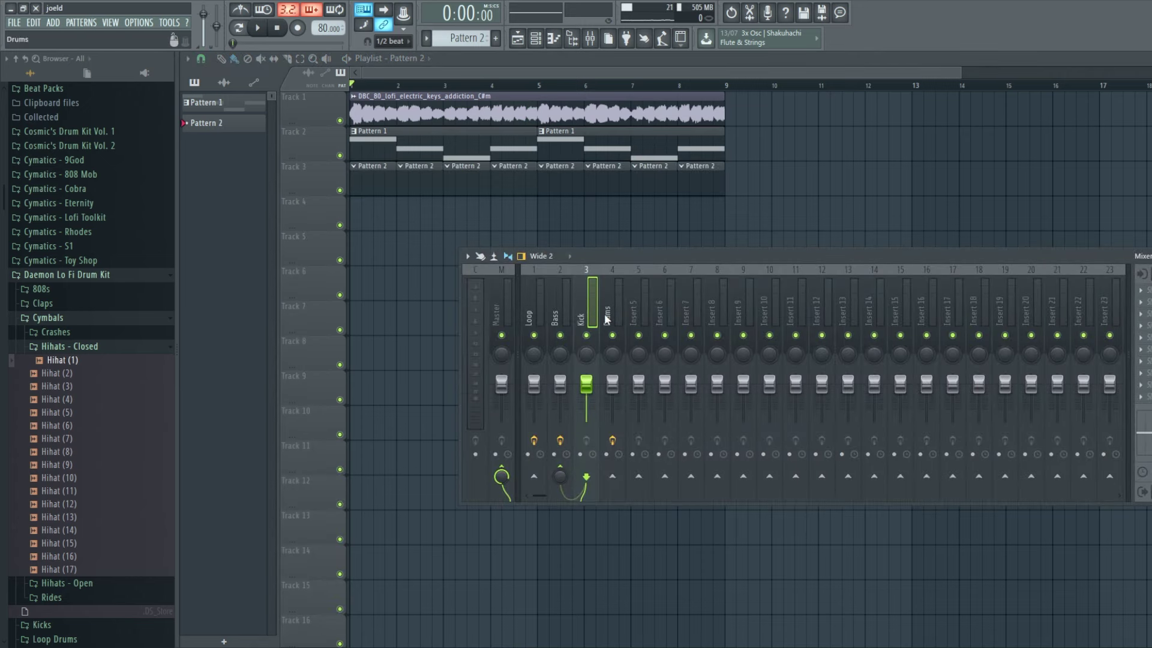
{"action": "left_click_drag", "start_coordinate": [587, 256], "coordinate": [430, 240]}
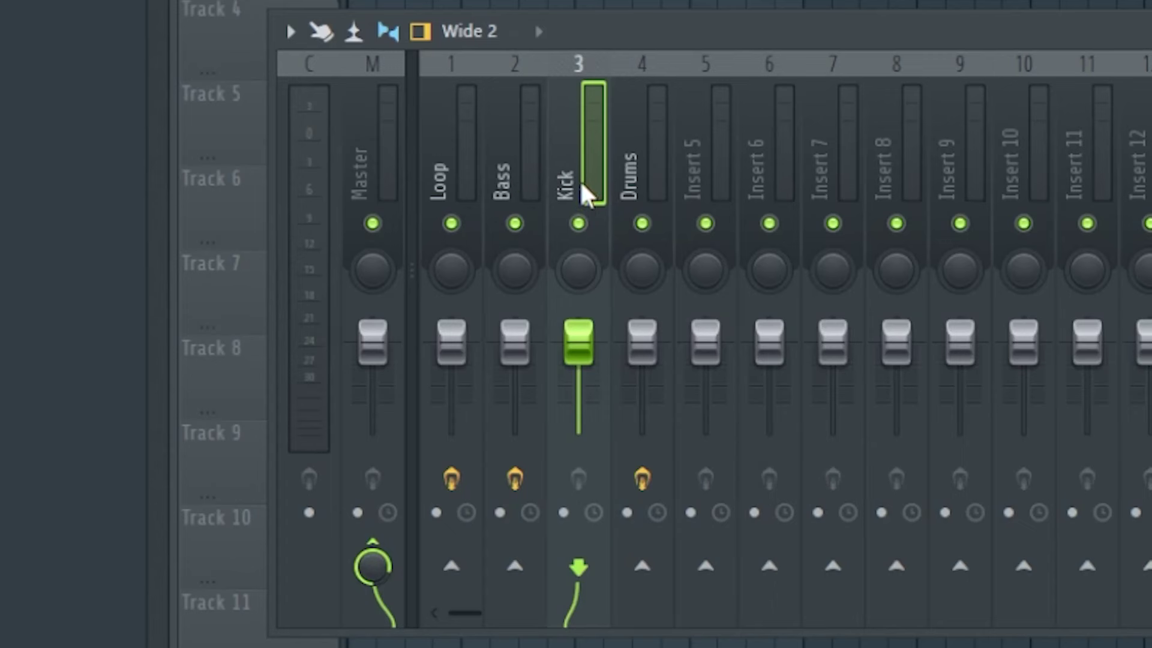
{"action": "left_click", "coordinate": [515, 566]}
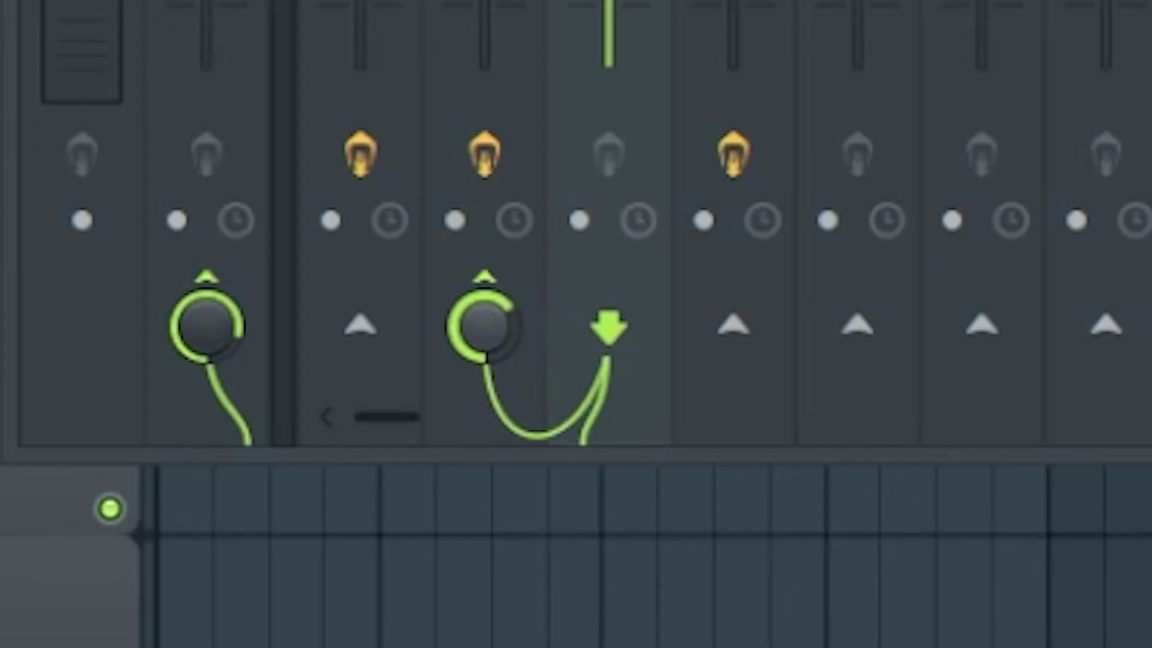
{"action": "mouse_move", "coordinate": [504, 333]}
{"action": "left_mouse_down"}
{"action": "mouse_move", "coordinate": [503, 354]}
{"action": "mouse_move", "coordinate": [506, 335]}
{"action": "left_mouse_up"}
- Open the Fruity Limiter on the Bass mixer track to check it
{"action": "left_click", "coordinate": [419, 254]}
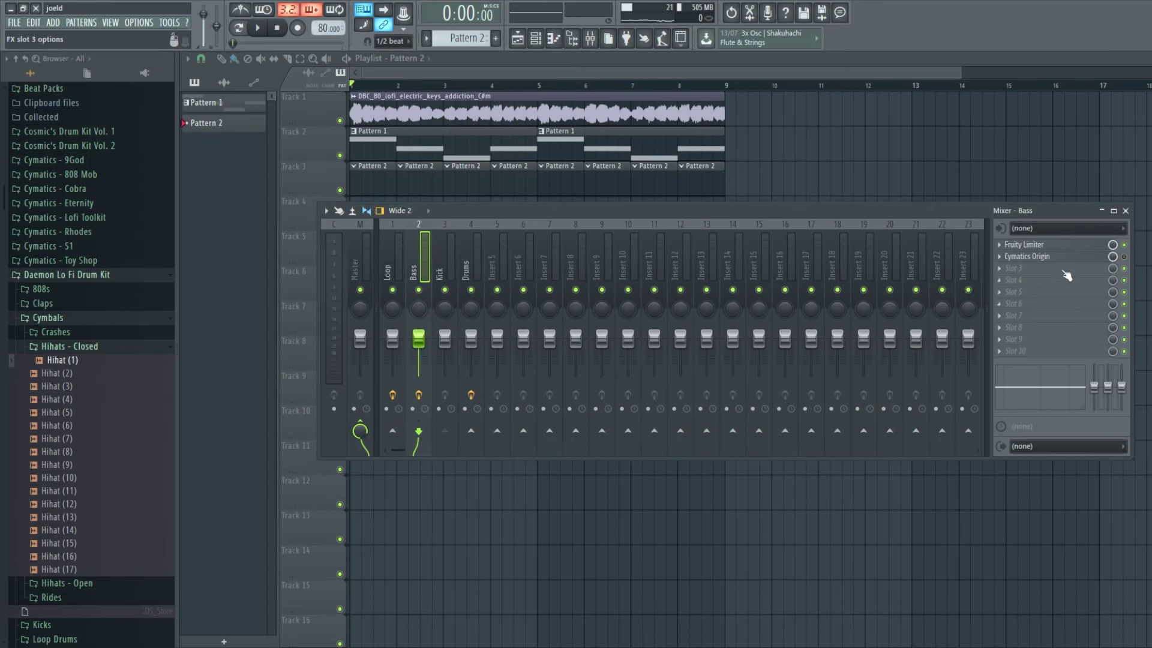
{"action": "left_click", "coordinate": [1022, 244]}
{"action": "left_click_drag", "start_coordinate": [523, 217], "coordinate": [567, 150]}
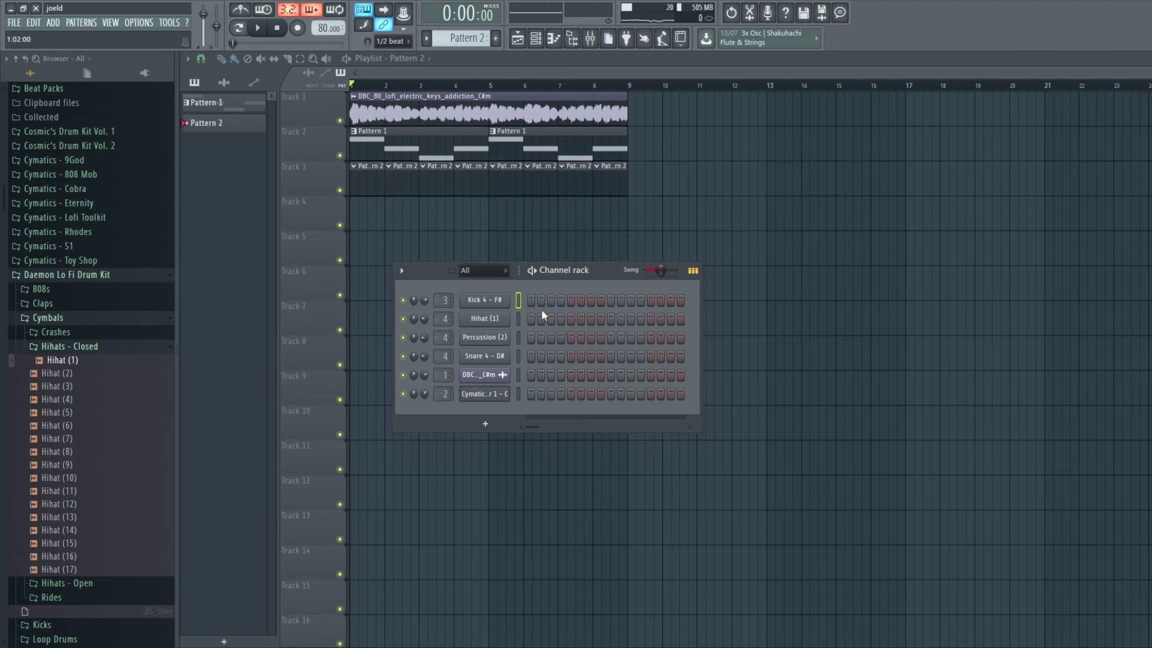
{"action": "left_click", "coordinate": [531, 300]}
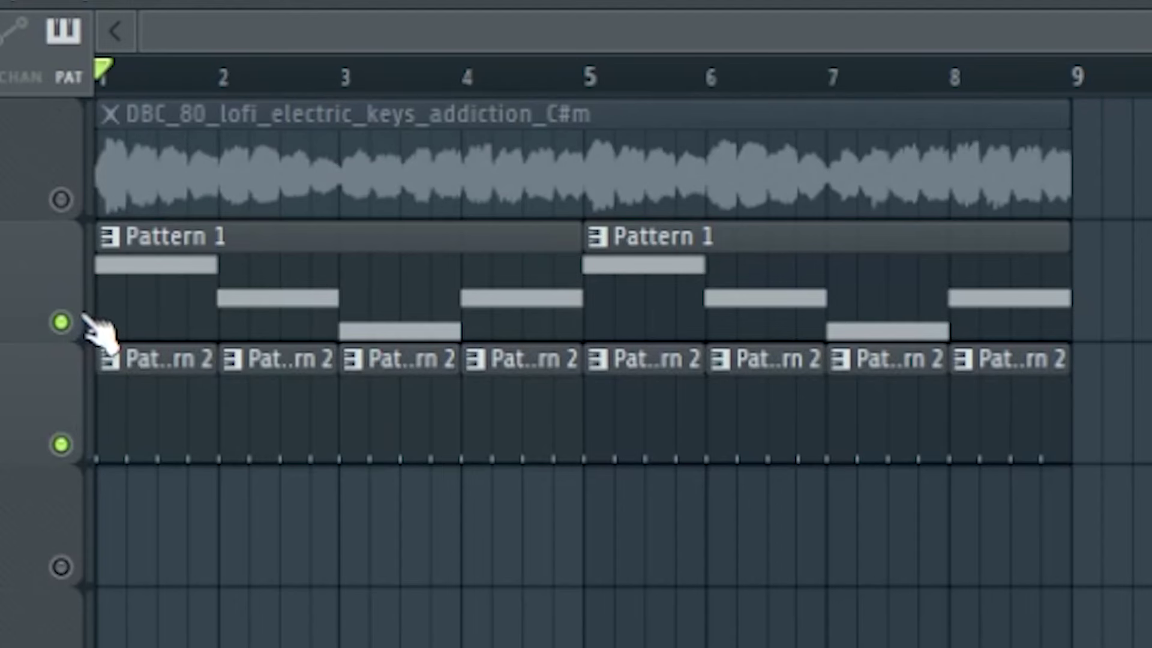
{"action": "key", "text": "space"}
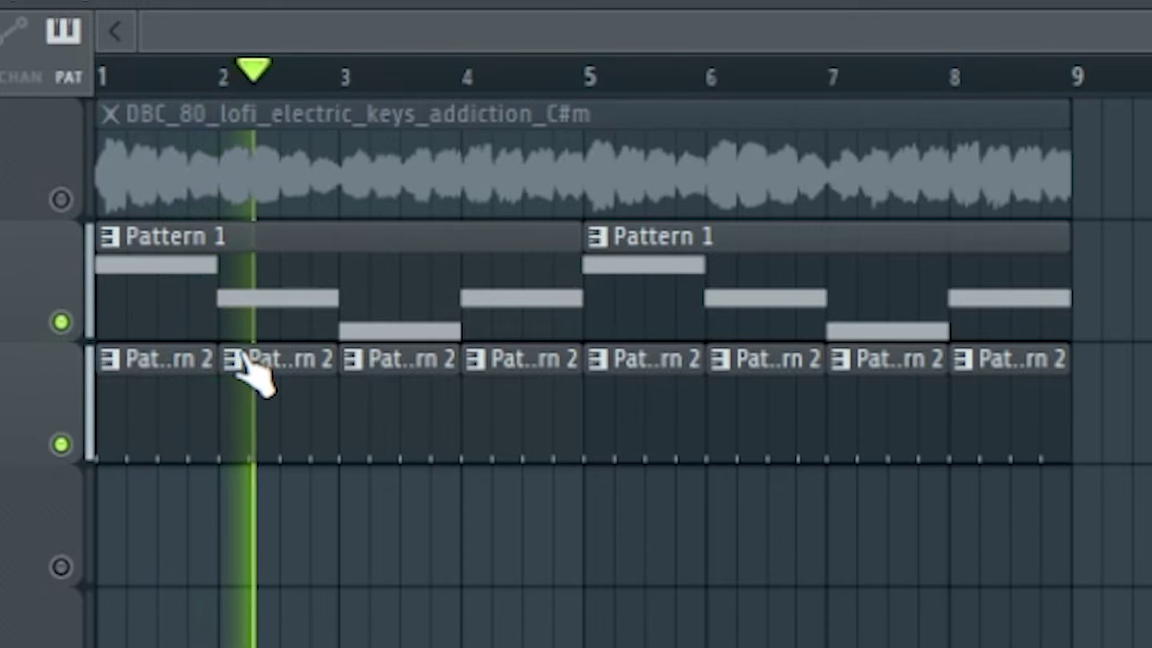
{"action": "key", "text": "space"}
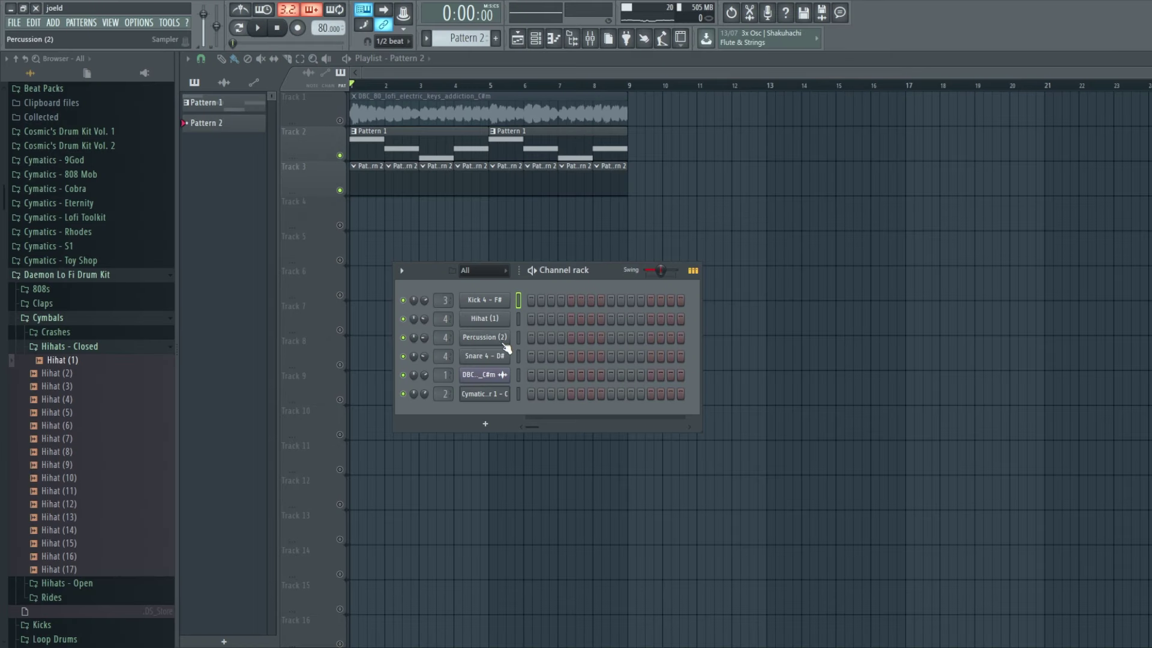
{"action": "left_click", "coordinate": [589, 38]}
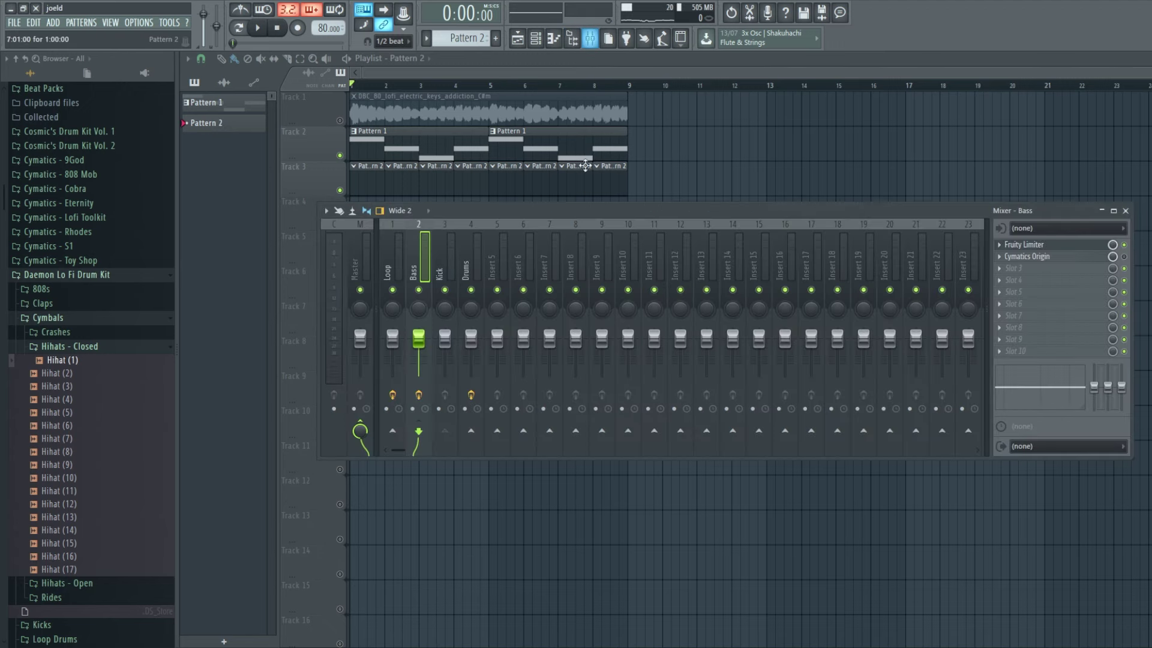
{"action": "left_click", "coordinate": [474, 264]}
{"action": "left_click", "coordinate": [1038, 256]}
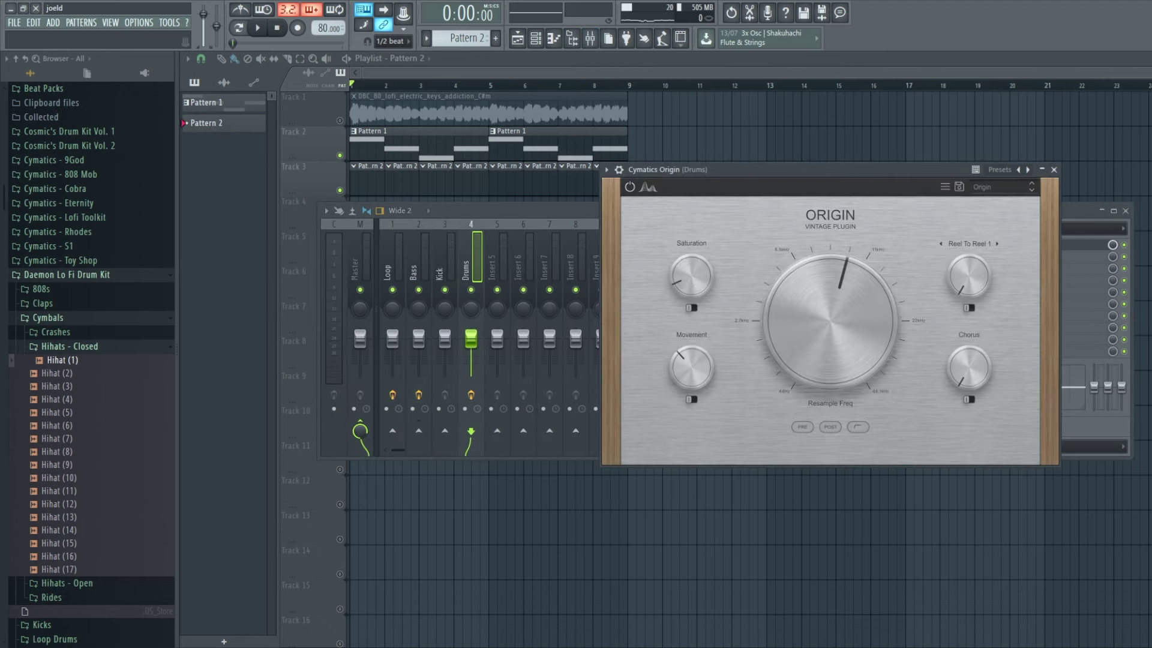
{"action": "key", "text": "F12"}
{"action": "key", "text": "F6"}
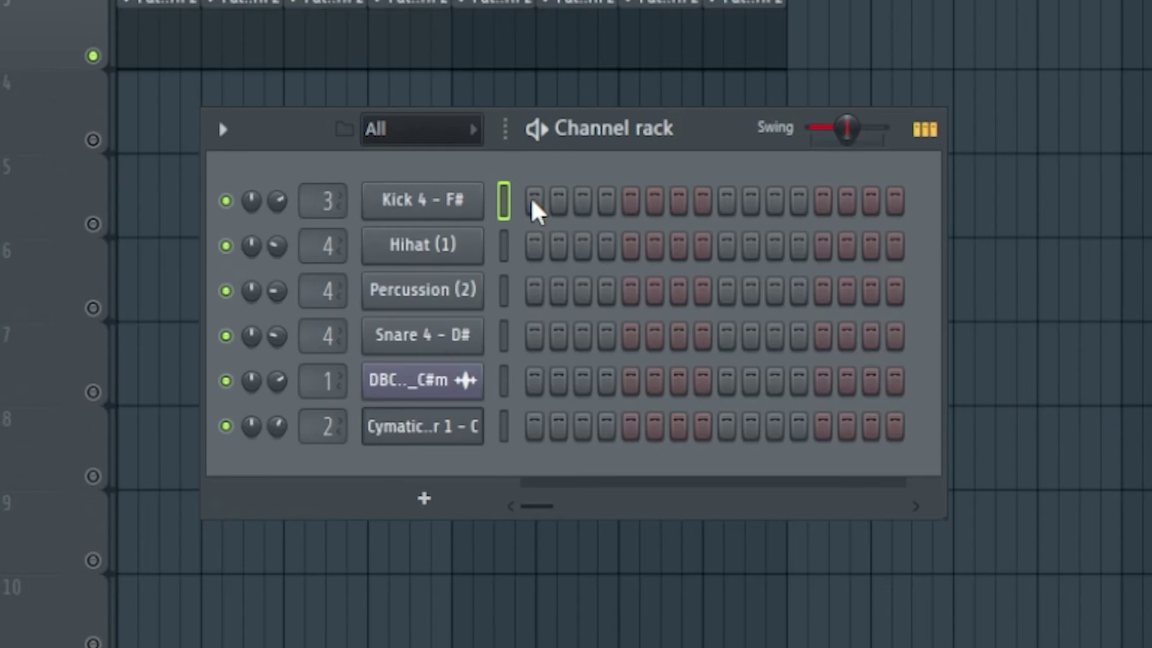
- Program kicks on steps 1 and 9, snares on 5 and 13, plus a hi-hat, then play it
{"action": "left_click", "coordinate": [533, 202]}
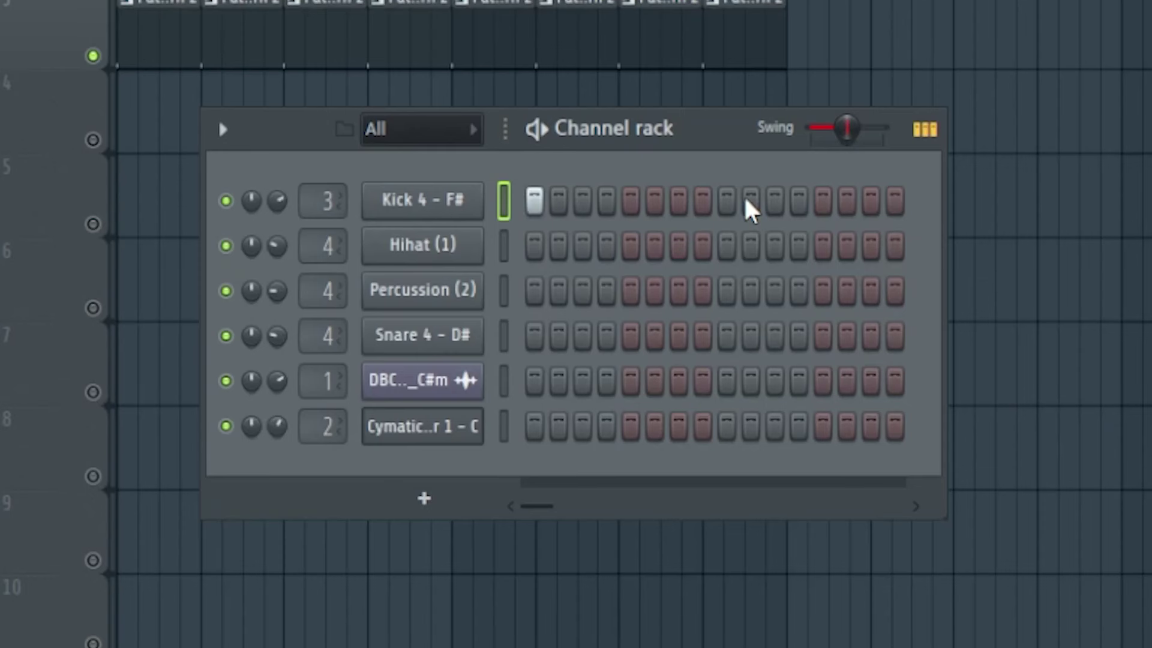
{"action": "left_click", "coordinate": [727, 200]}
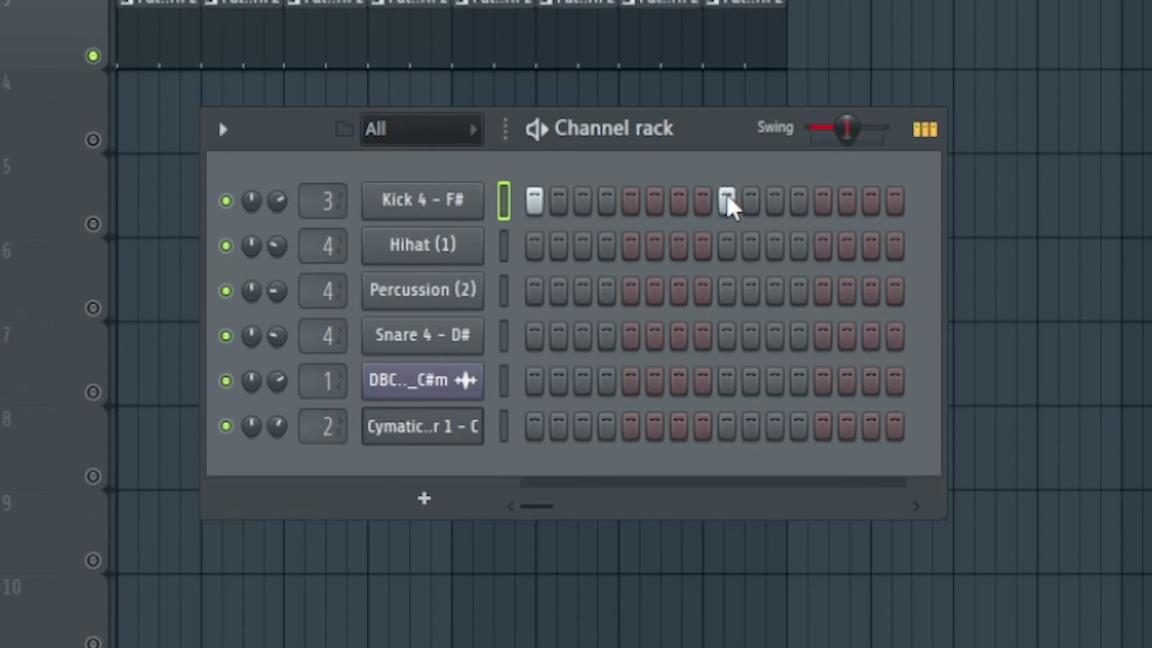
{"action": "left_click", "coordinate": [630, 336]}
{"action": "left_click", "coordinate": [823, 339]}
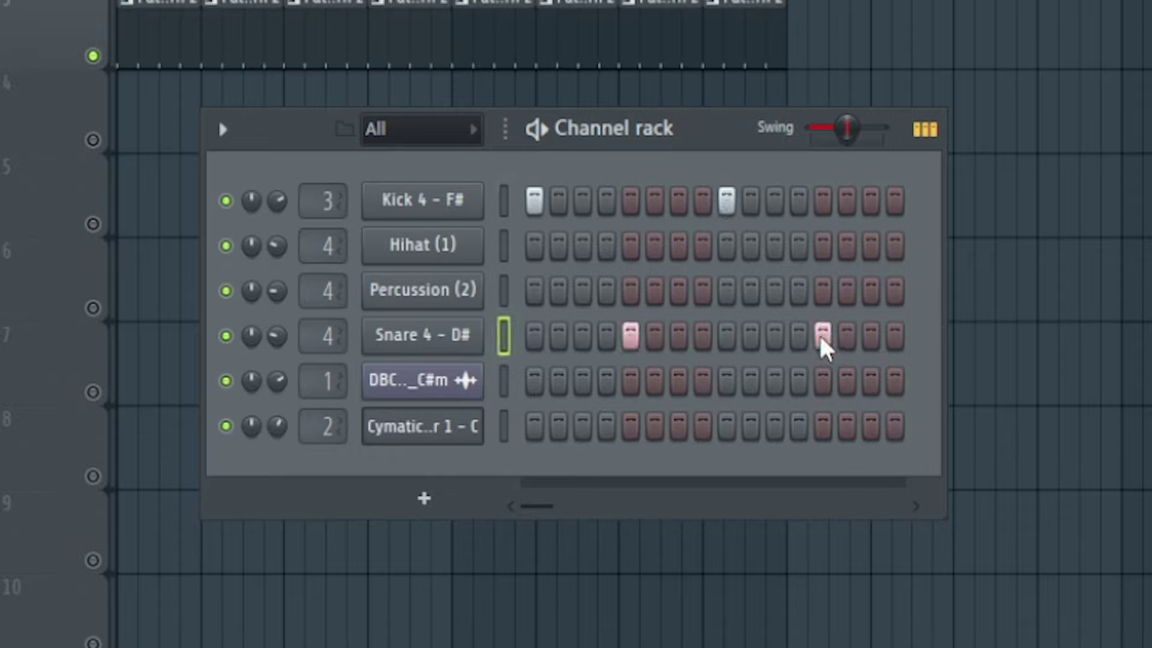
{"action": "left_click", "coordinate": [503, 246]}
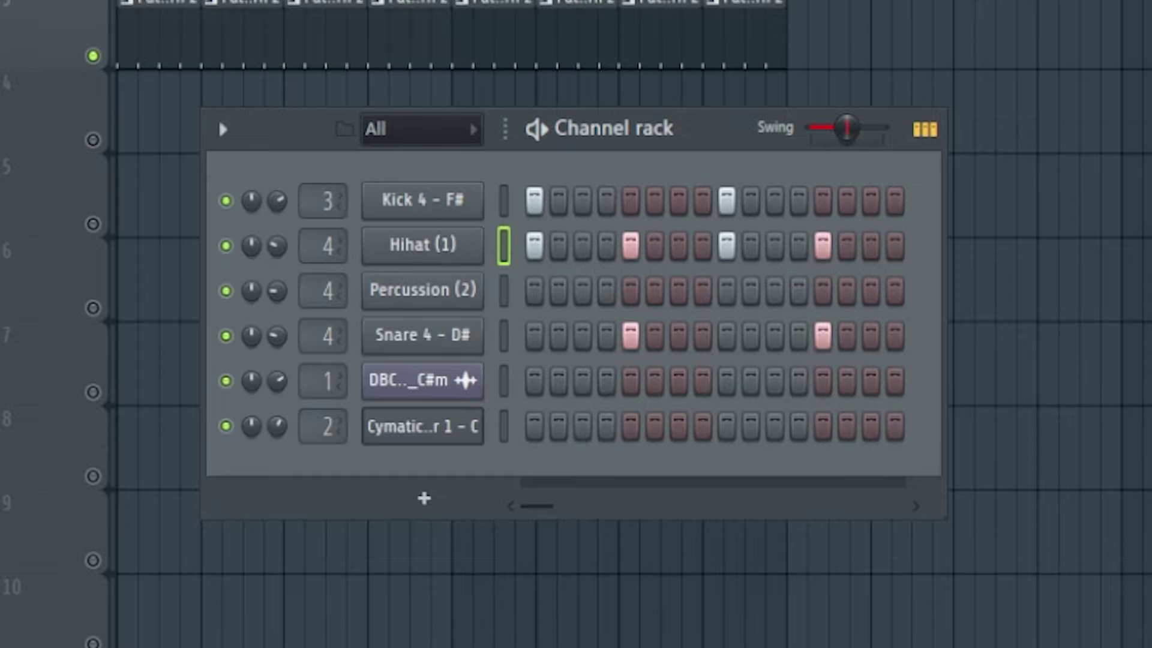
{"action": "key", "text": "space"}
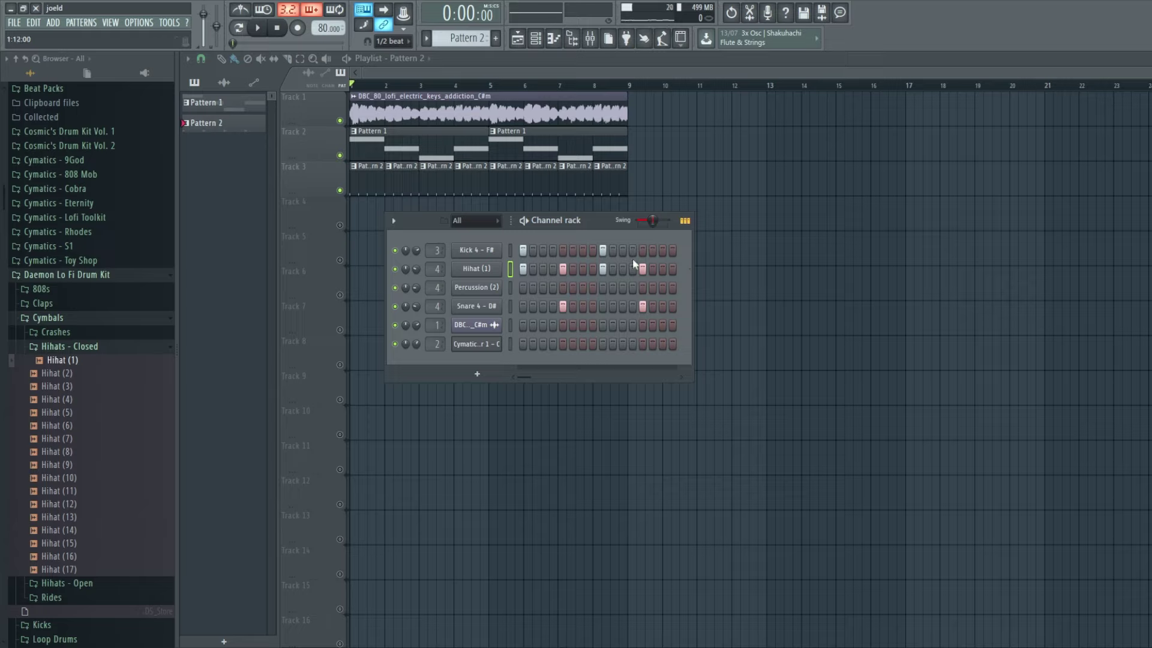
- Undo the snare and hi-hat hits and audition the remaining kick pattern
{"action": "key", "text": "ctrl+z"}
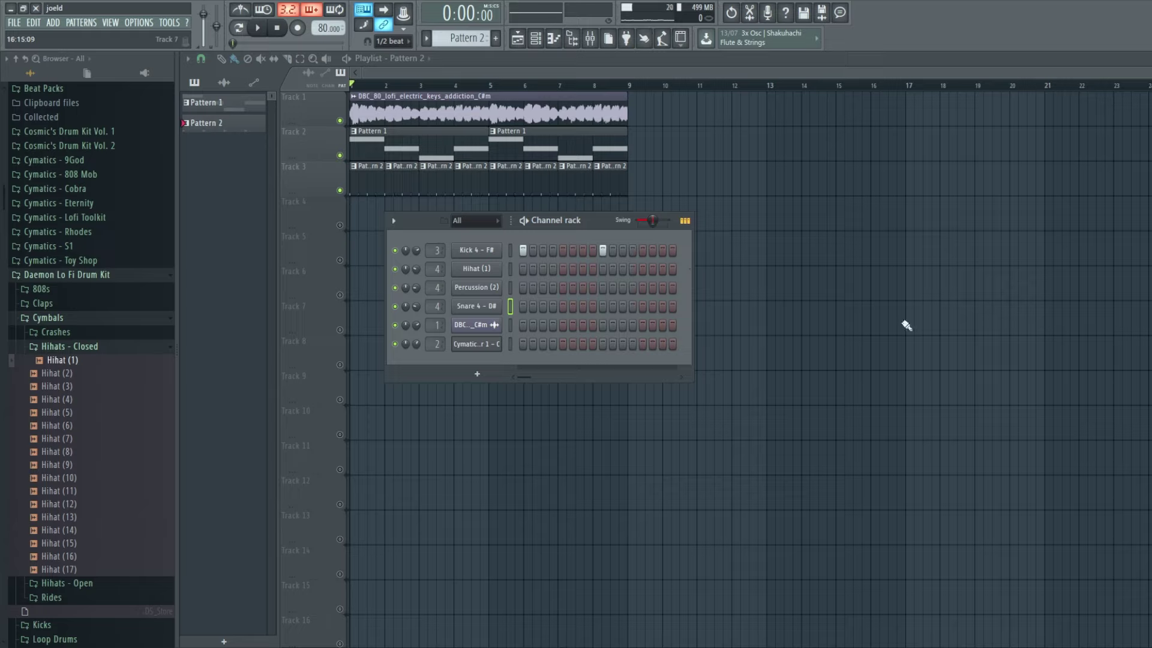
{"action": "key", "text": "space"}
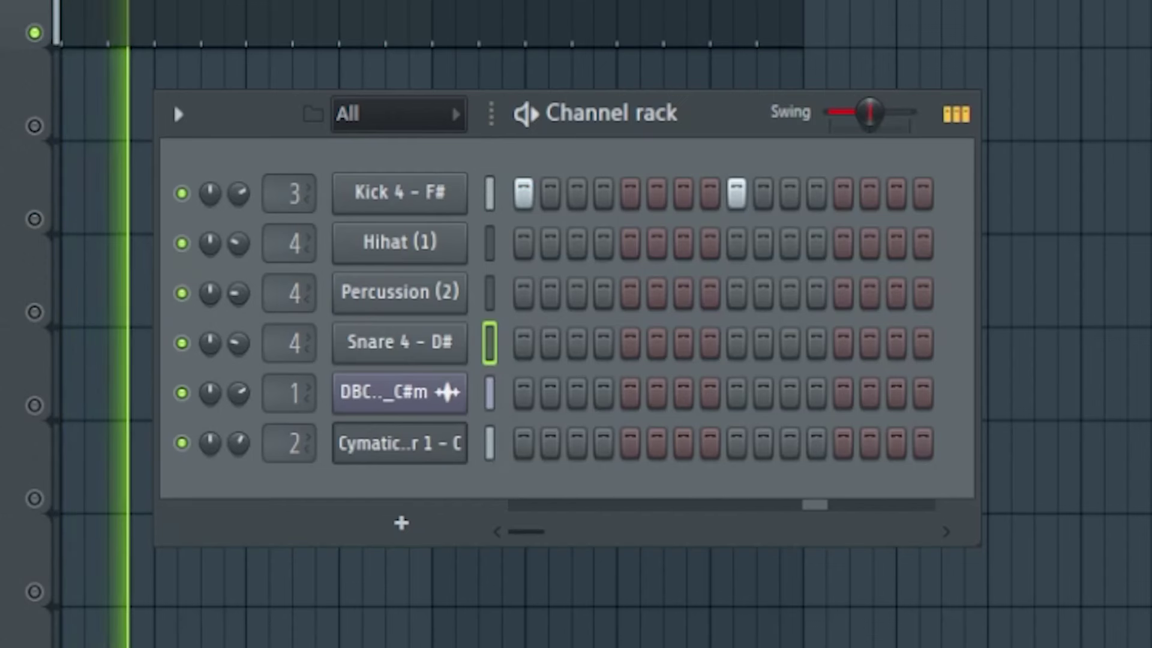
{"action": "key", "text": "space"}
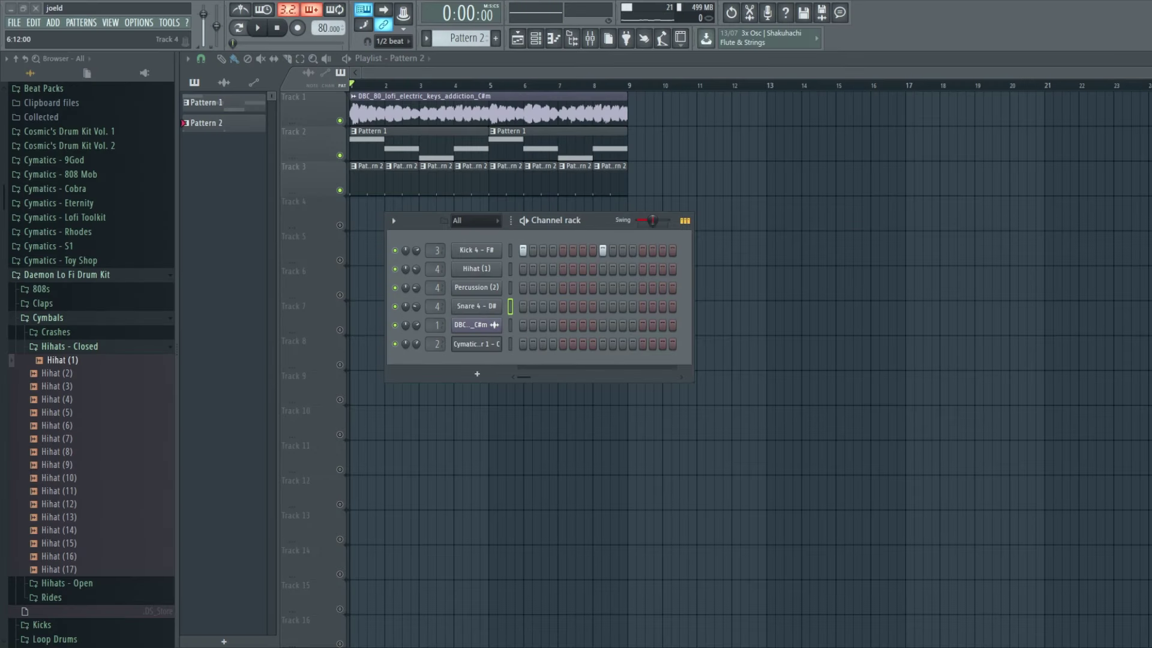
- Add kick hits on steps 7 and 11 and play back the reworked kick pattern
{"action": "left_click_drag", "start_coordinate": [584, 228], "coordinate": [602, 224]}
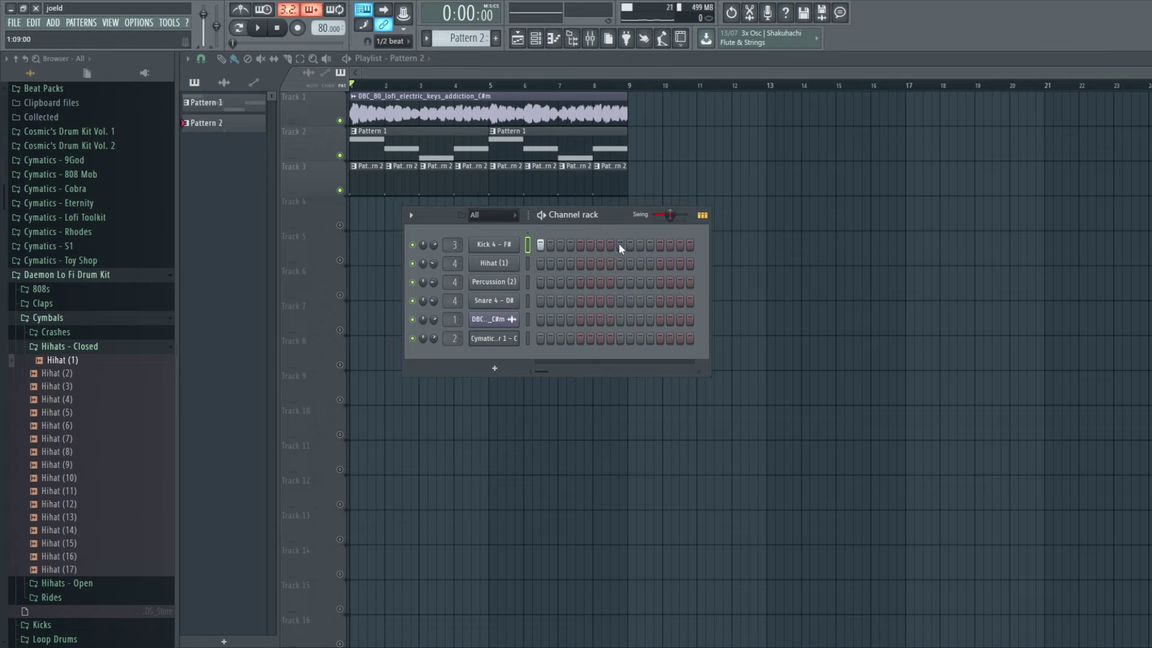
{"action": "left_click", "coordinate": [600, 245]}
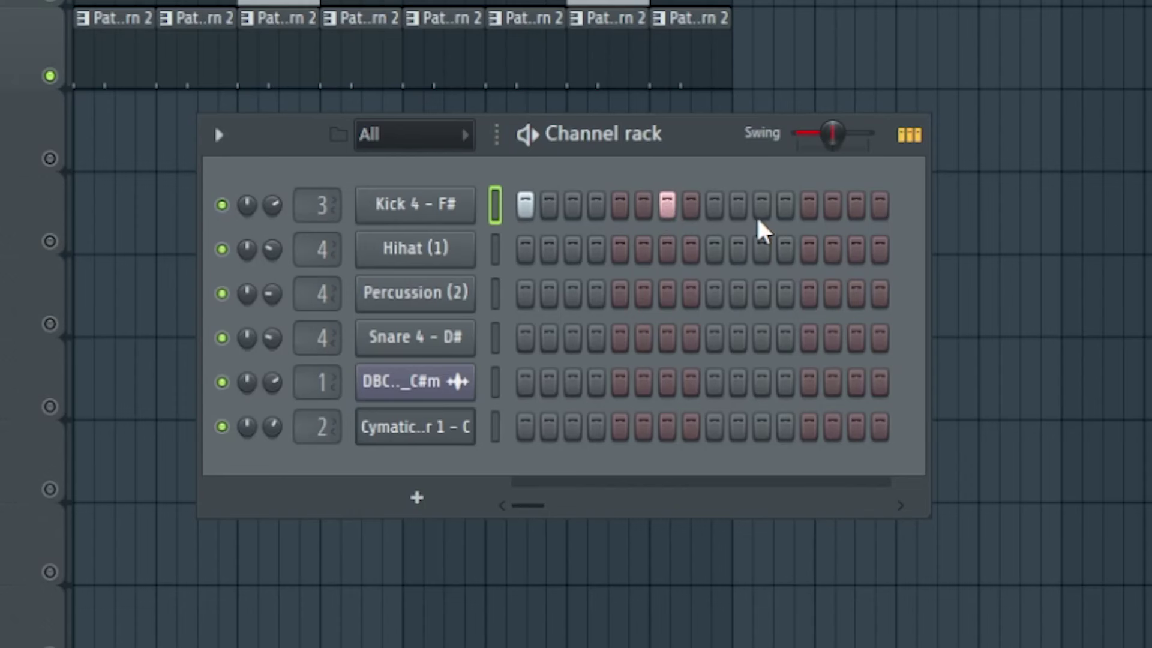
{"action": "left_click", "coordinate": [640, 244]}
{"action": "key", "text": "space"}
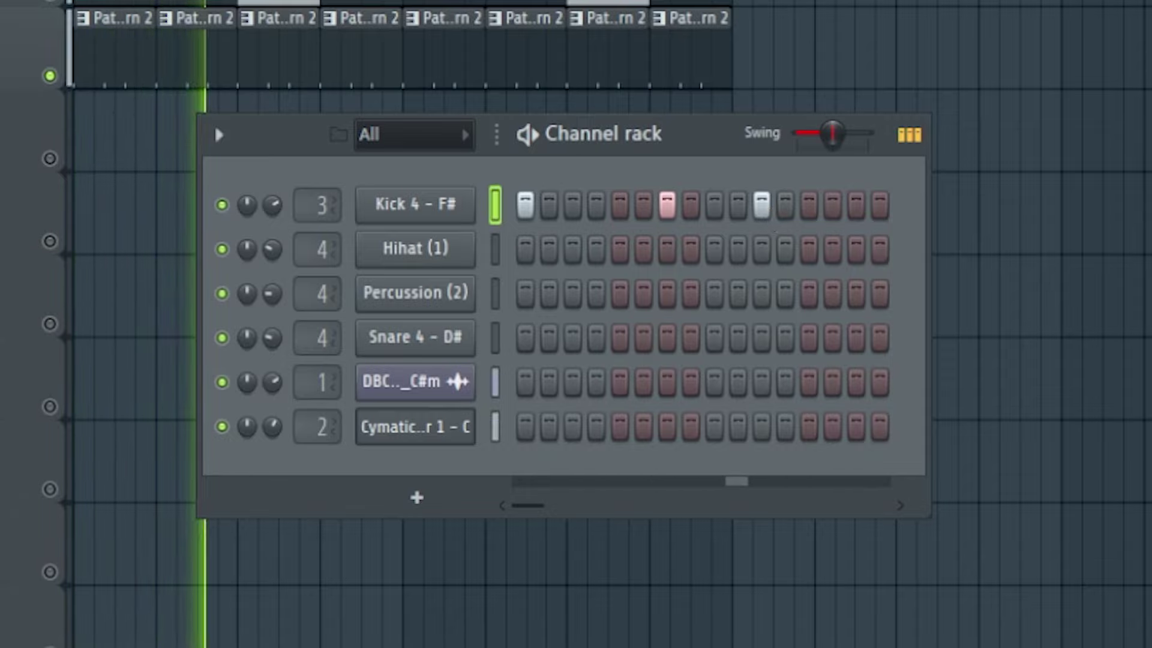
{"action": "key", "text": "space"}
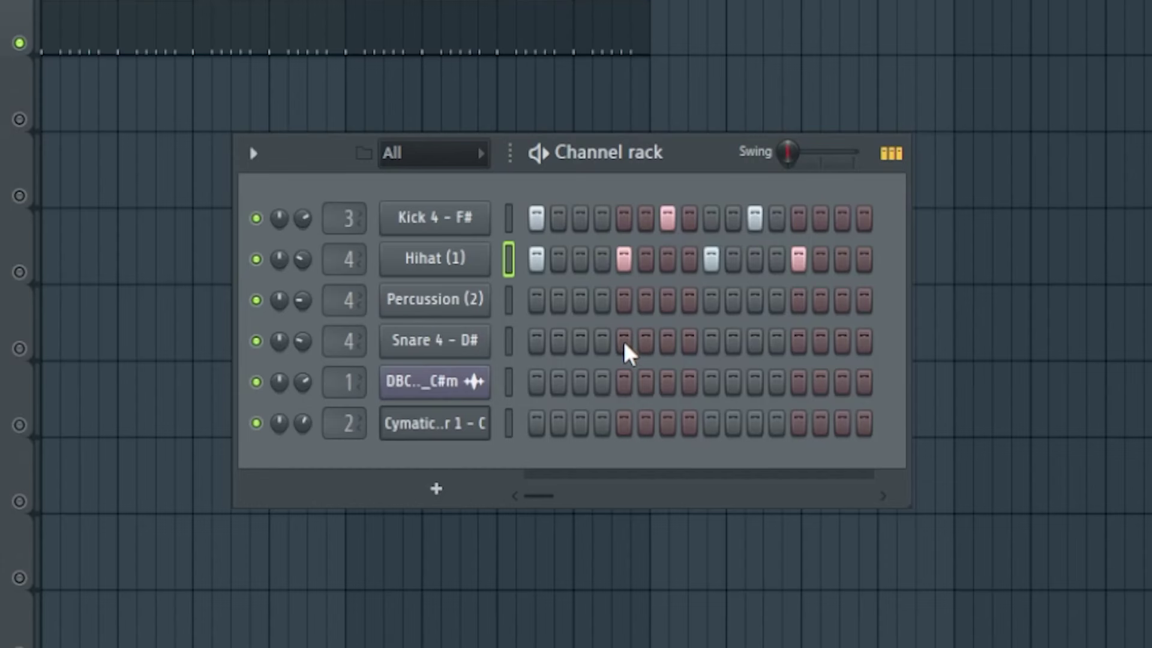
- Put snares back on steps 5 and 13 and play the beat
{"action": "left_click", "coordinate": [624, 343]}
{"action": "left_click", "coordinate": [798, 342]}
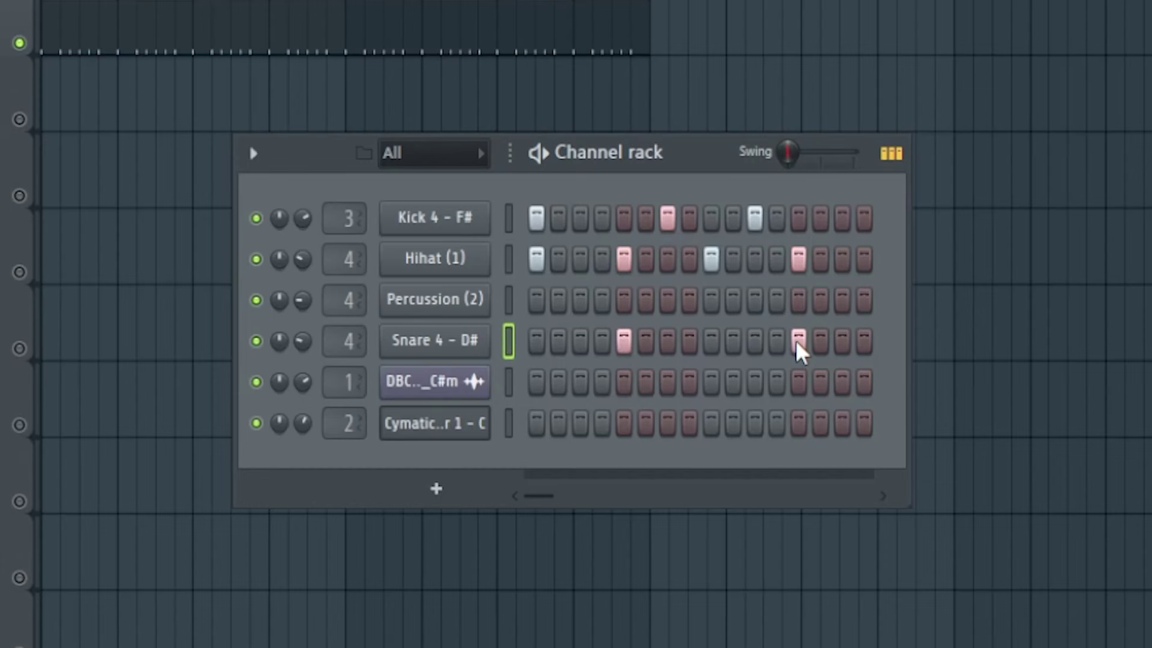
{"action": "key", "text": "space"}
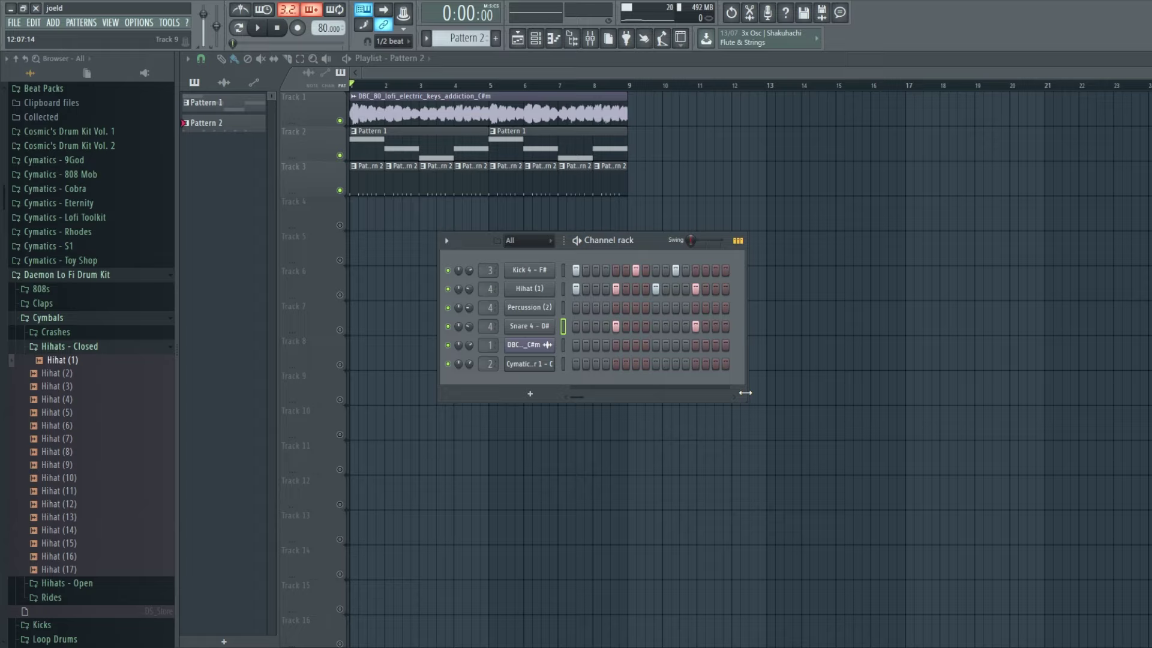
- Raise the Channel rack swing to about a third while auditioning the pattern
{"action": "key", "text": "Up"}
{"action": "key", "text": "Up"}
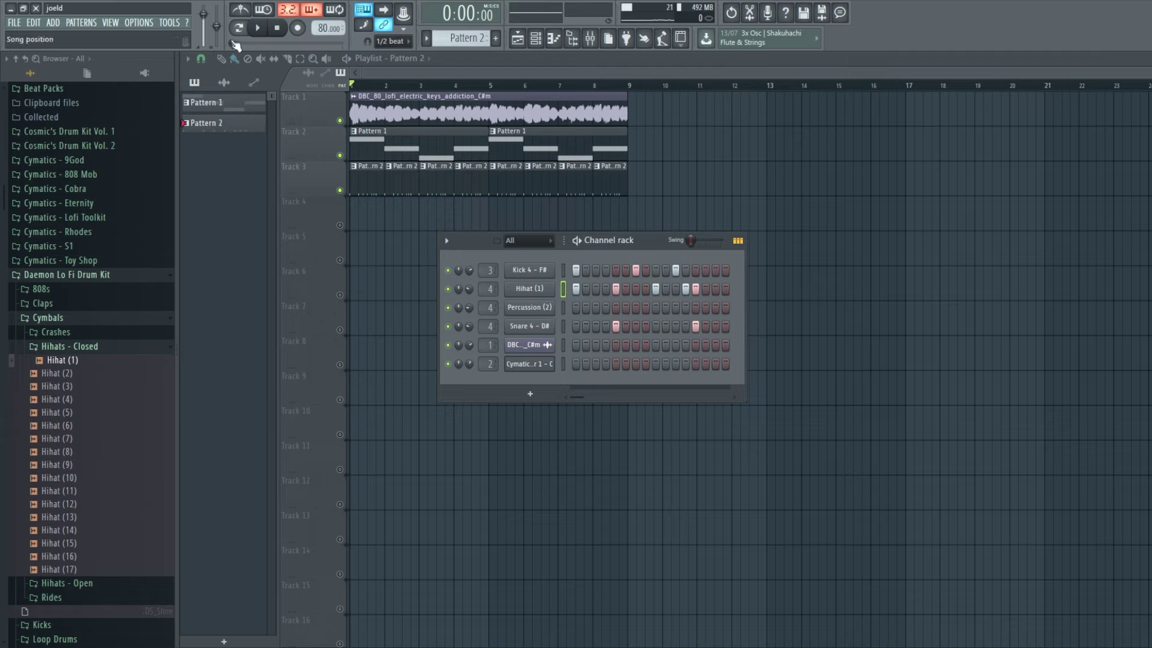
{"action": "key", "text": "space"}
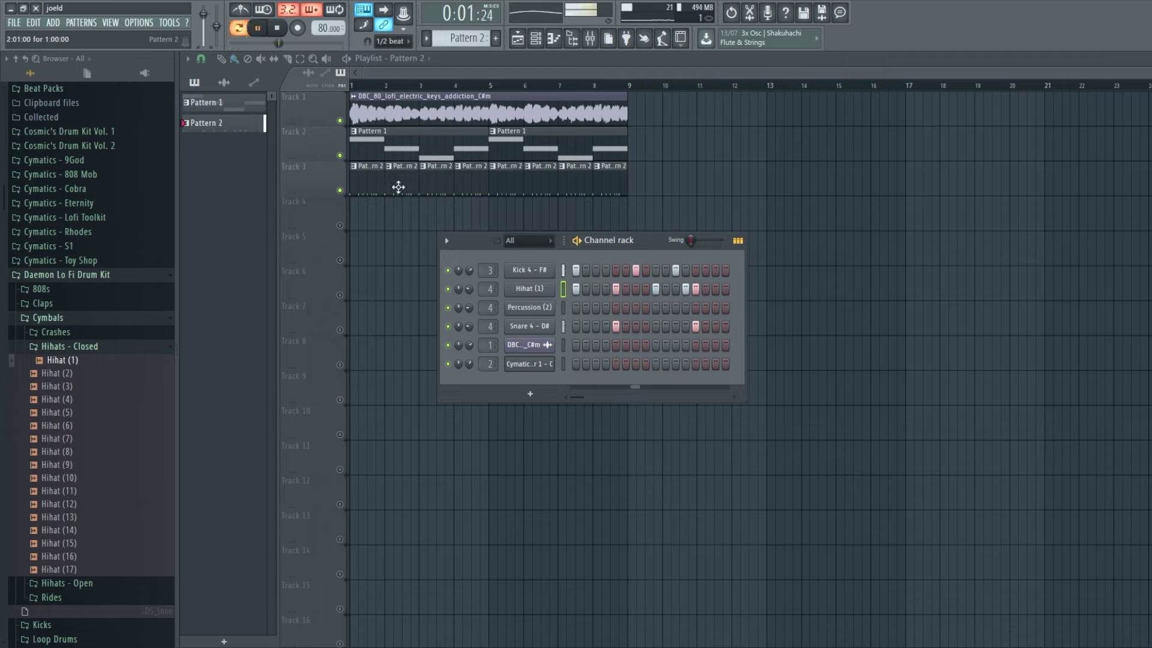
{"action": "key", "text": "space"}
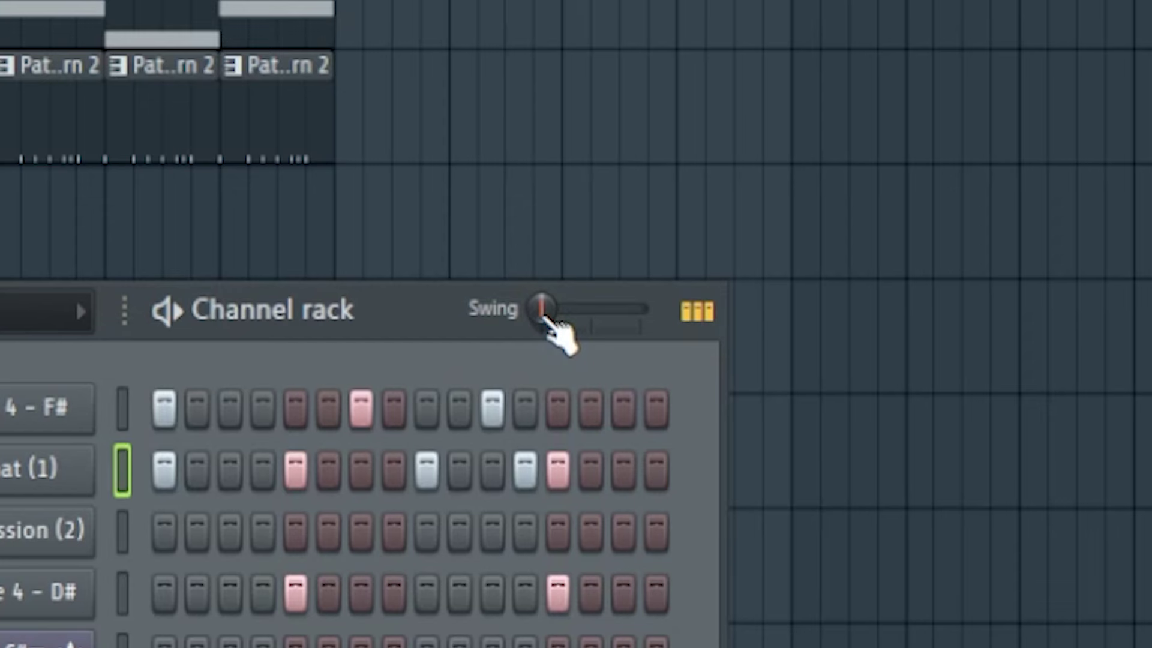
{"action": "left_click_drag", "start_coordinate": [691, 240], "coordinate": [707, 240]}
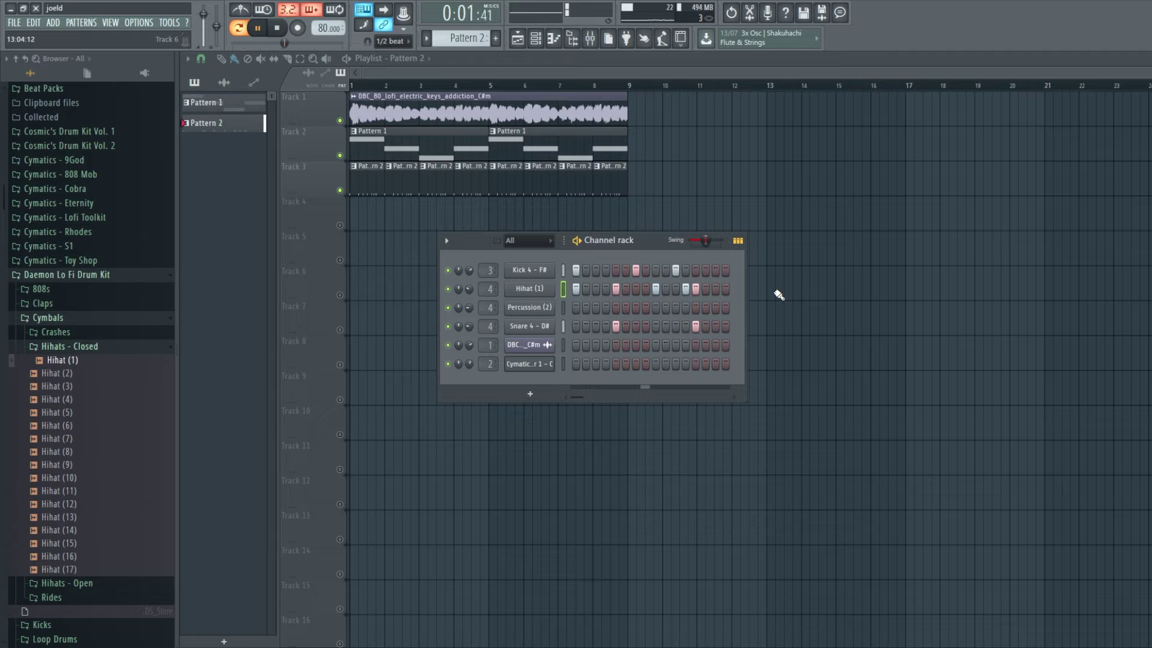
{"action": "key", "text": "space"}
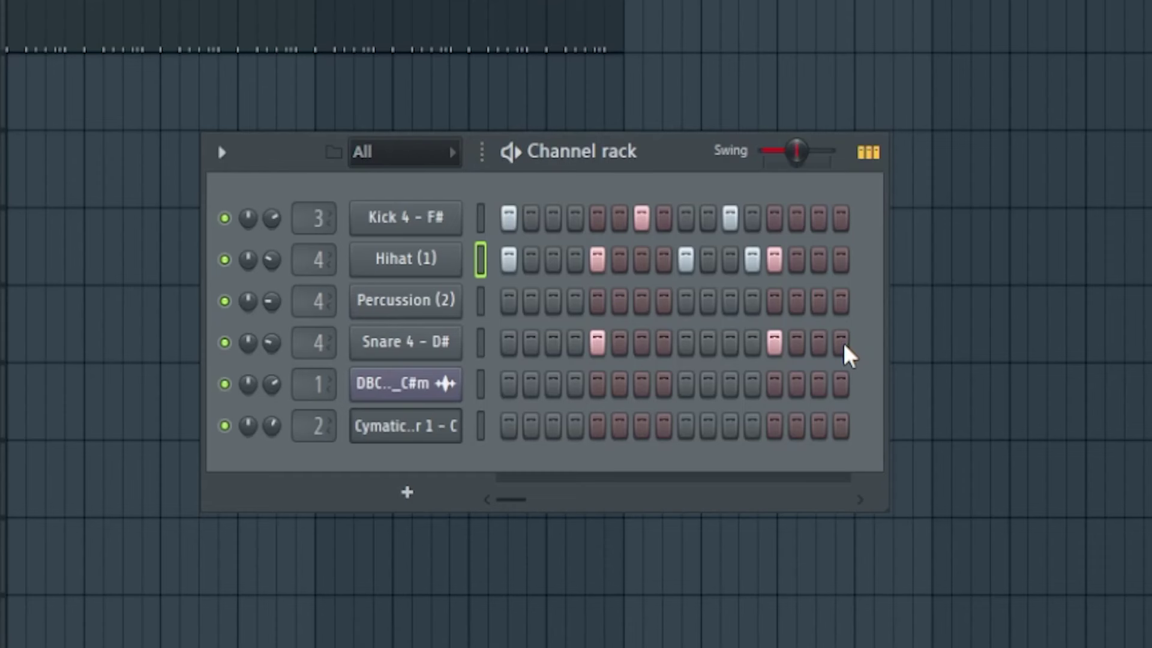
- Add a snare on step 16 and hi-hats on steps 8, 4 and 16
{"action": "left_click", "coordinate": [725, 327]}
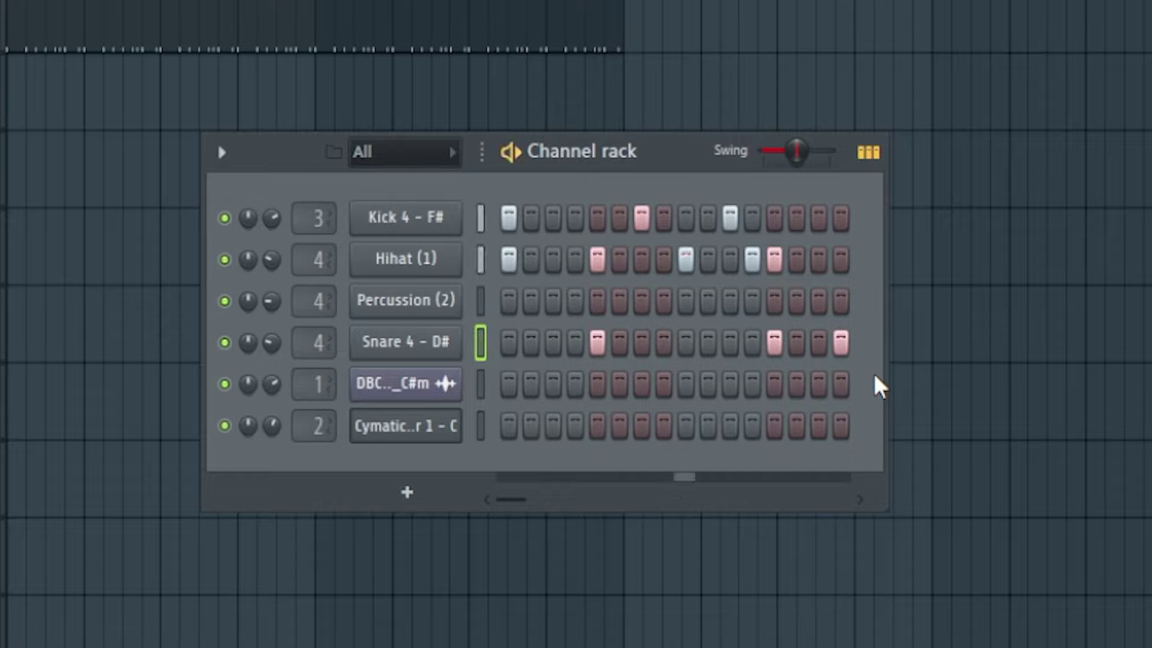
{"action": "left_click", "coordinate": [663, 260]}
{"action": "left_click", "coordinate": [573, 264]}
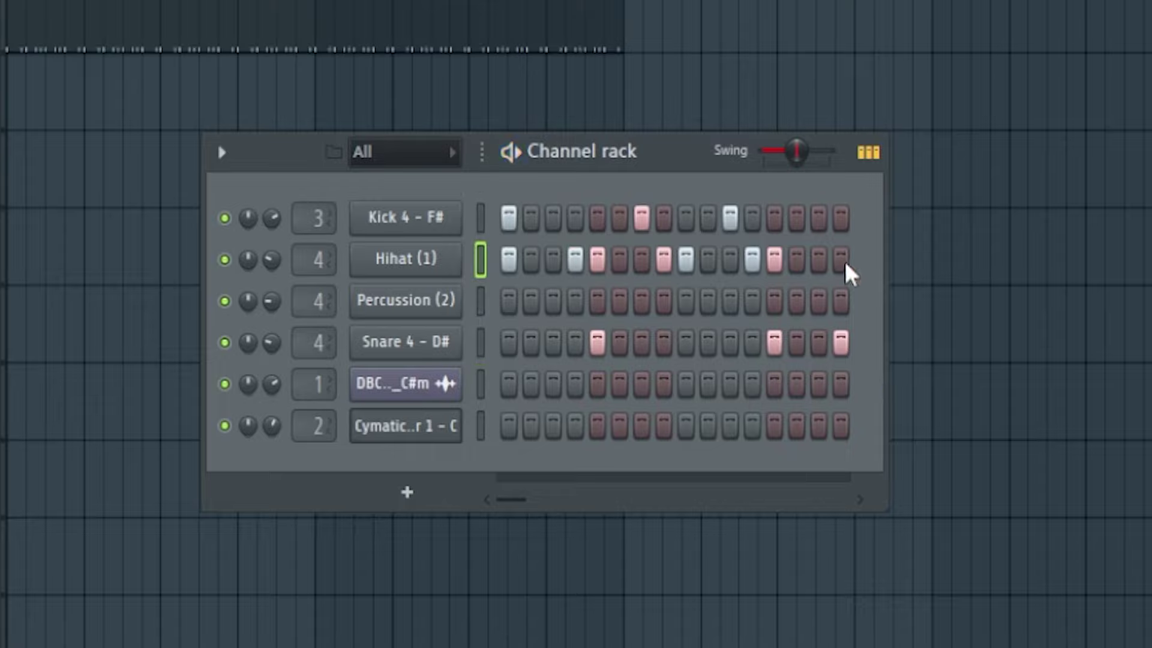
{"action": "left_click", "coordinate": [843, 264]}
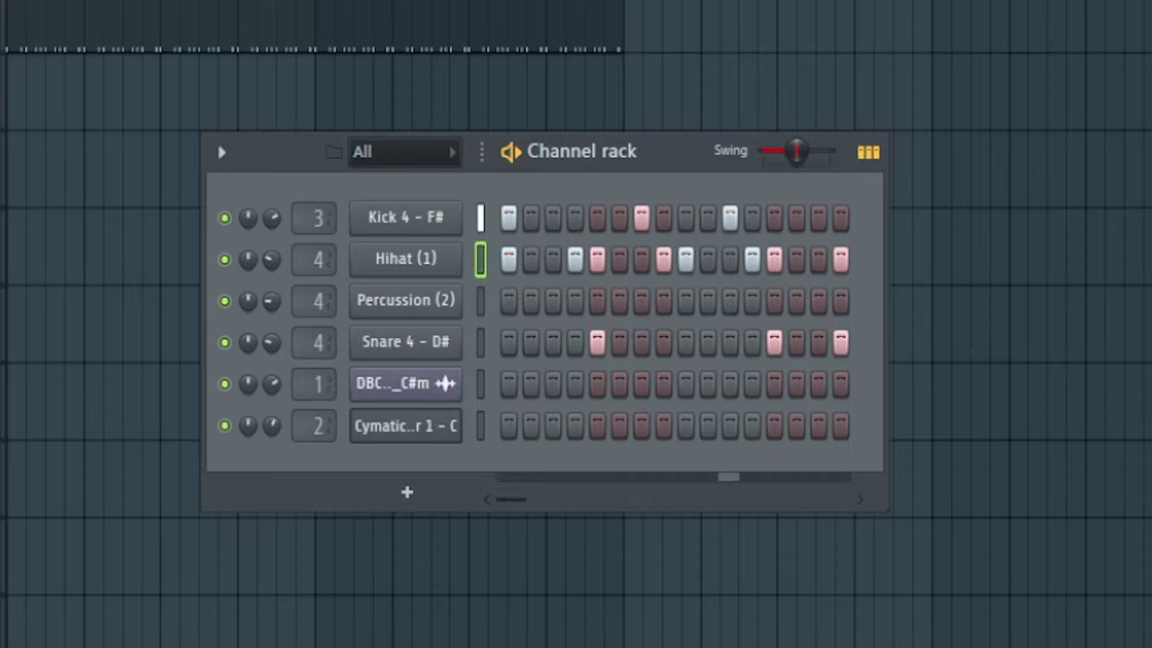
- Hide the Channel rack to view the playlist, then bring it back up and to the right
{"action": "key", "text": "F6"}
{"action": "left_click", "coordinate": [652, 83]}
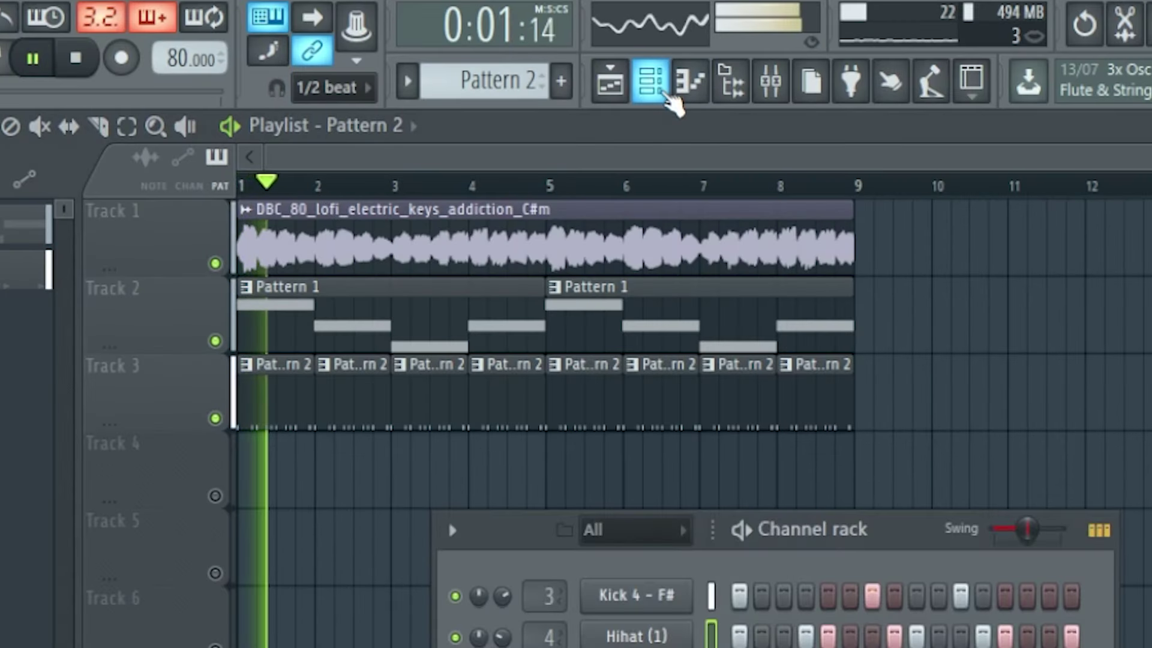
{"action": "left_click_drag", "start_coordinate": [912, 549], "coordinate": [967, 519]}
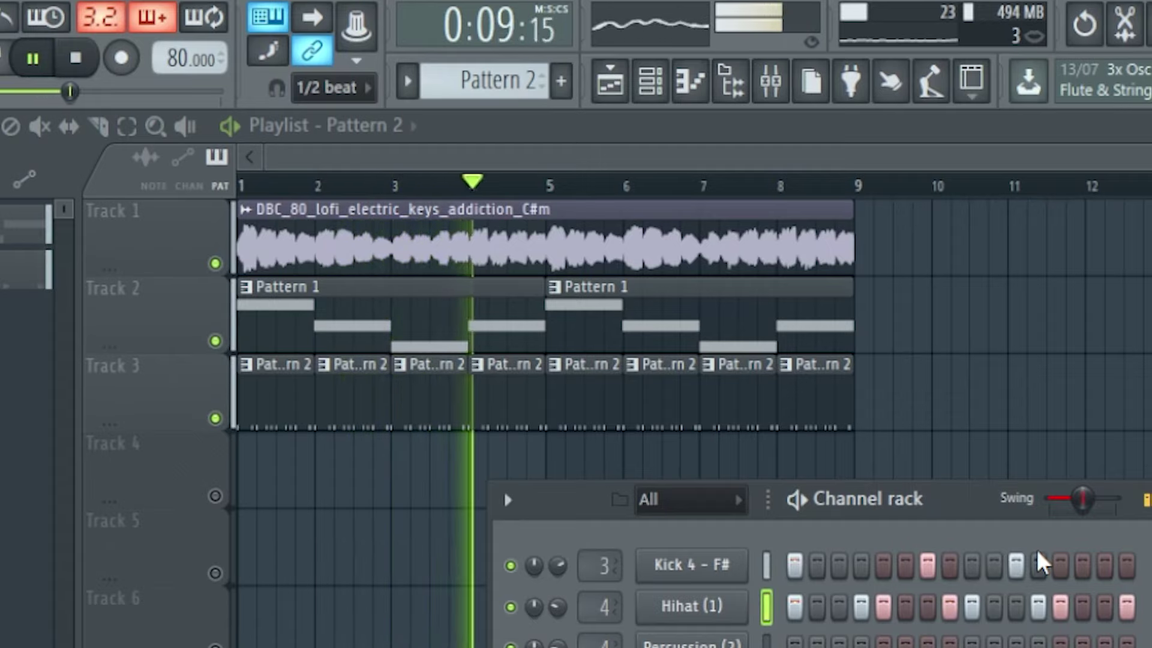
- Lower the 2nd, 4th, 6th and 8th Hihat (1) note velocities to about 55%, then play
{"action": "key", "text": "space"}
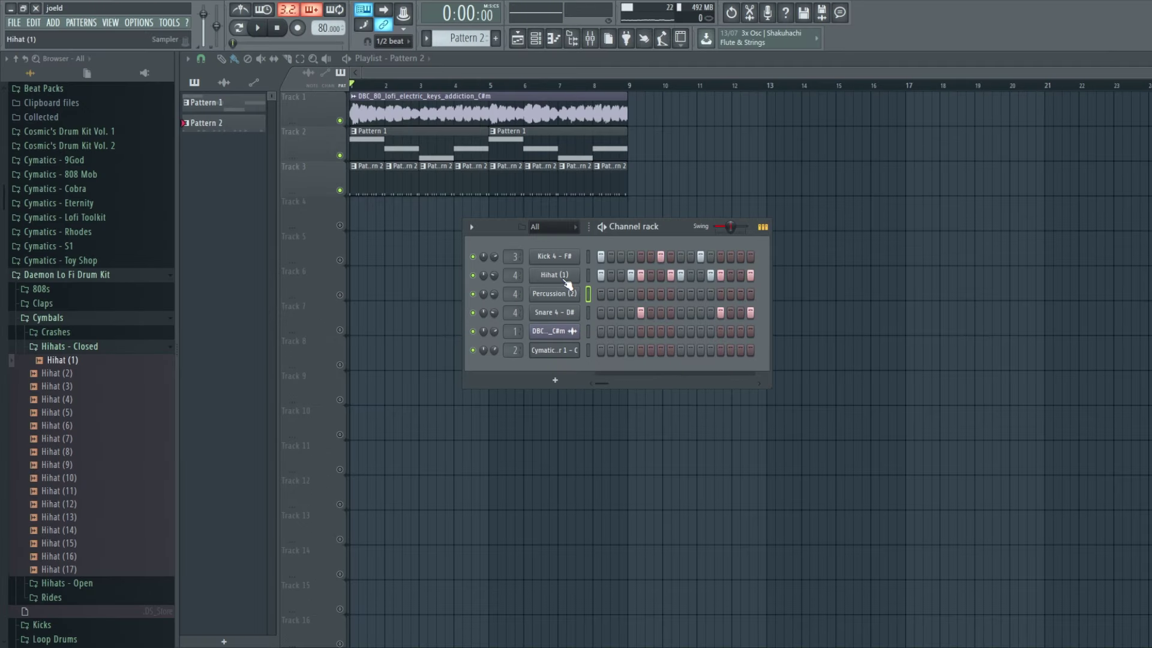
{"action": "left_click", "coordinate": [565, 278]}
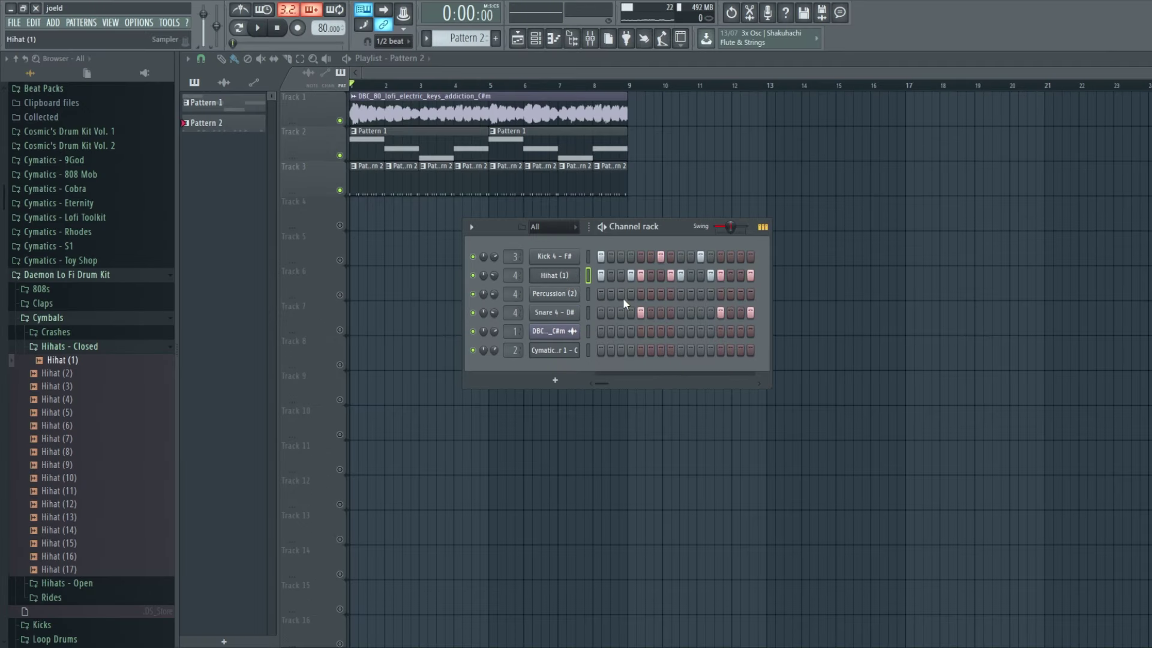
{"action": "key", "text": "F7"}
{"action": "scroll", "coordinate": [452, 211], "scroll_direction": "up", "scroll_amount": 2}
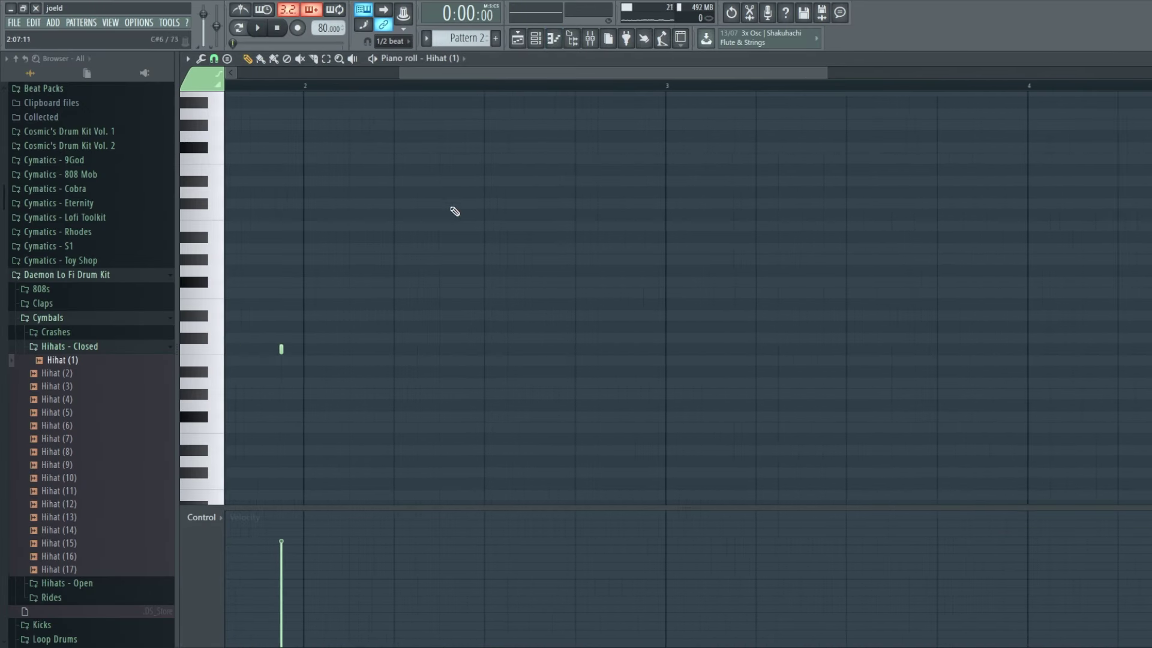
{"action": "scroll", "coordinate": [462, 76], "scroll_direction": "left", "scroll_amount": 3}
{"action": "scroll", "coordinate": [462, 306], "scroll_direction": "down", "scroll_amount": 3}
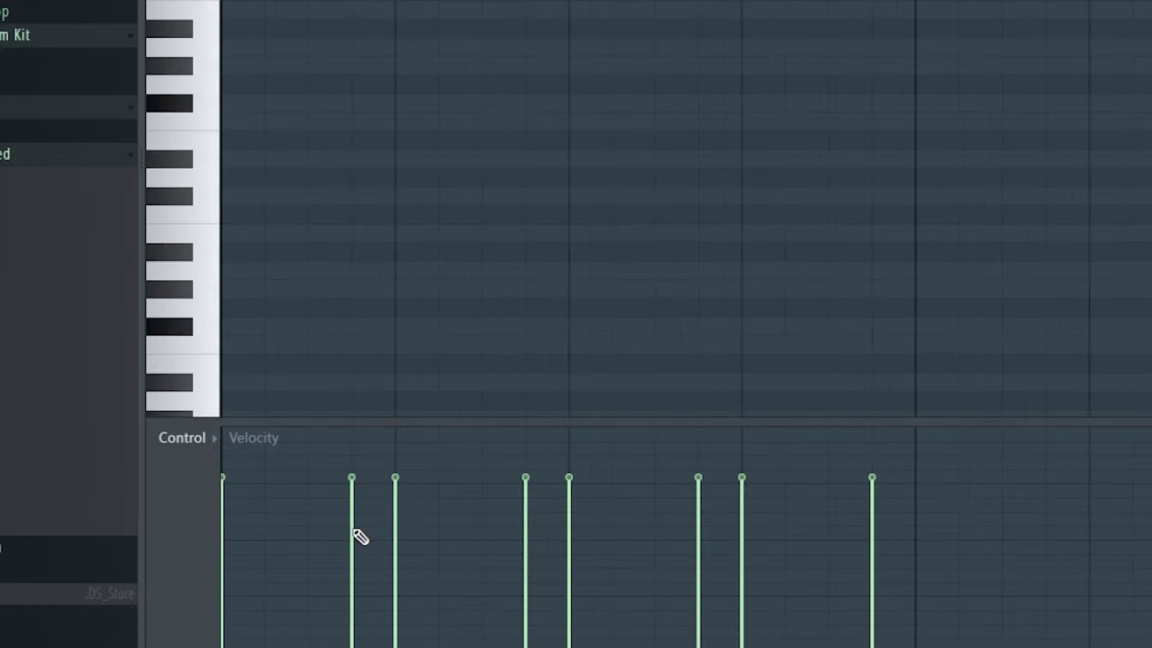
{"action": "left_click", "coordinate": [352, 526]}
{"action": "left_click", "coordinate": [526, 526]}
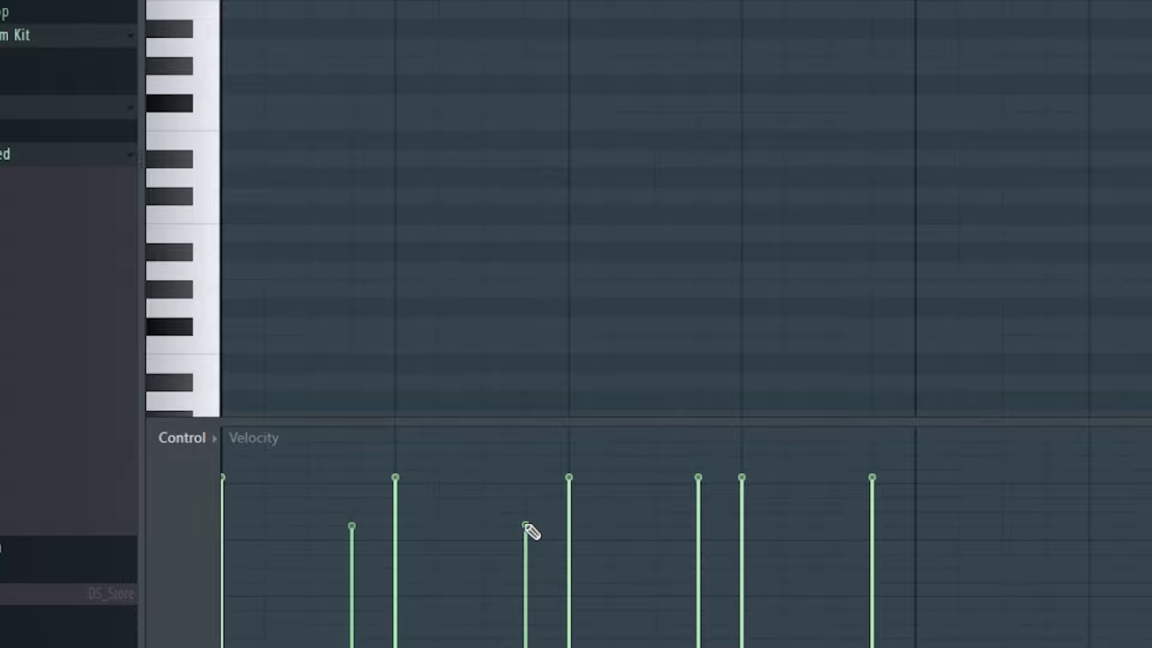
{"action": "left_click", "coordinate": [698, 526]}
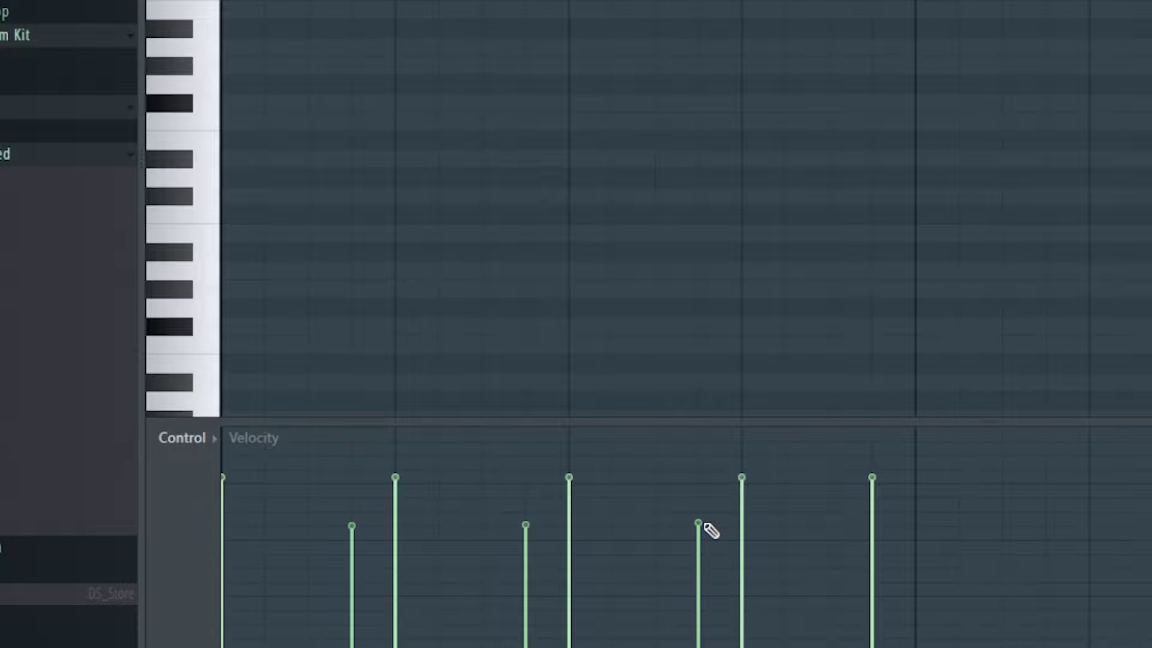
{"action": "left_click", "coordinate": [873, 526]}
{"action": "key", "text": "space"}
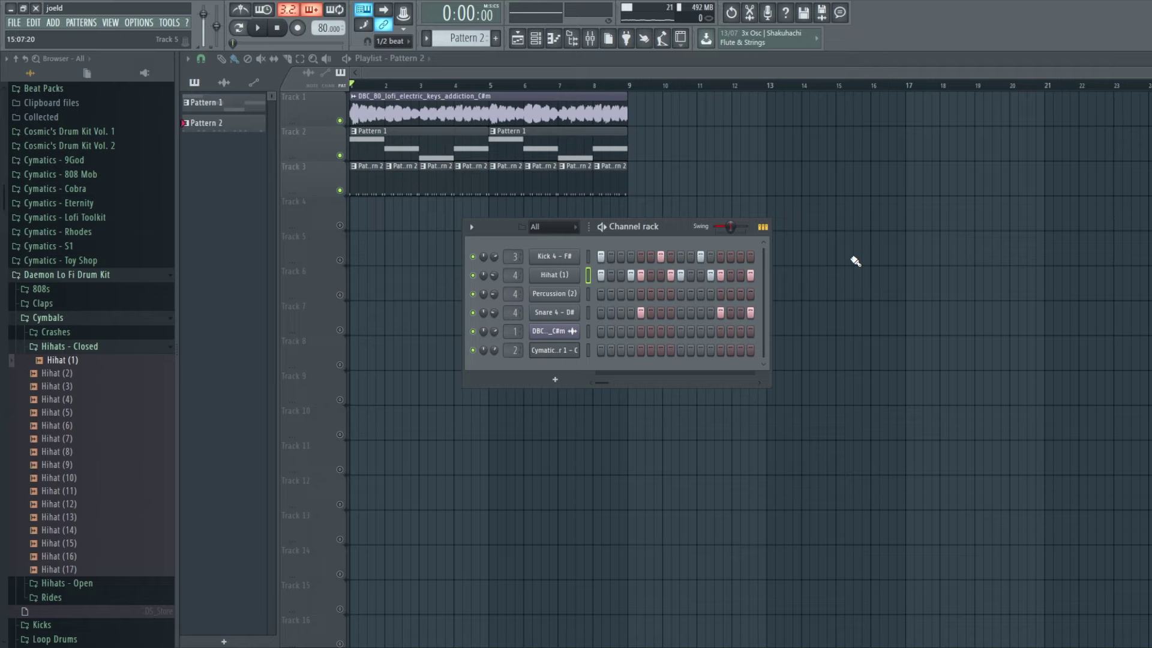
- Add Percussion (2) hits on steps 7 and 15
{"action": "left_click", "coordinate": [554, 294]}
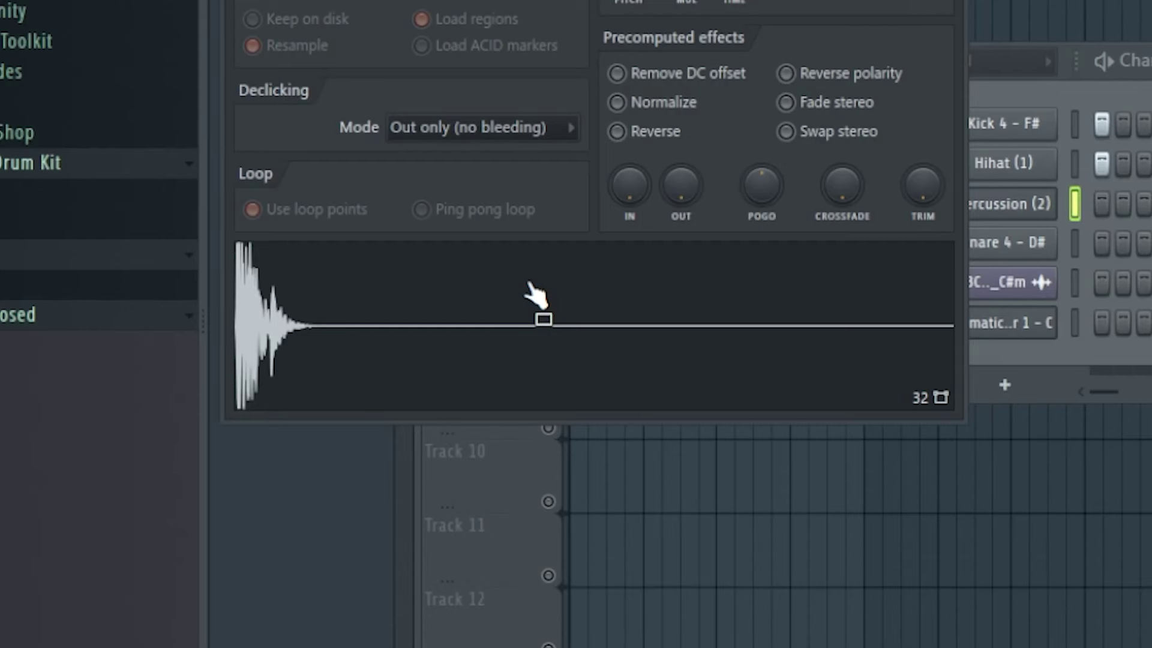
{"action": "left_click", "coordinate": [900, 6]}
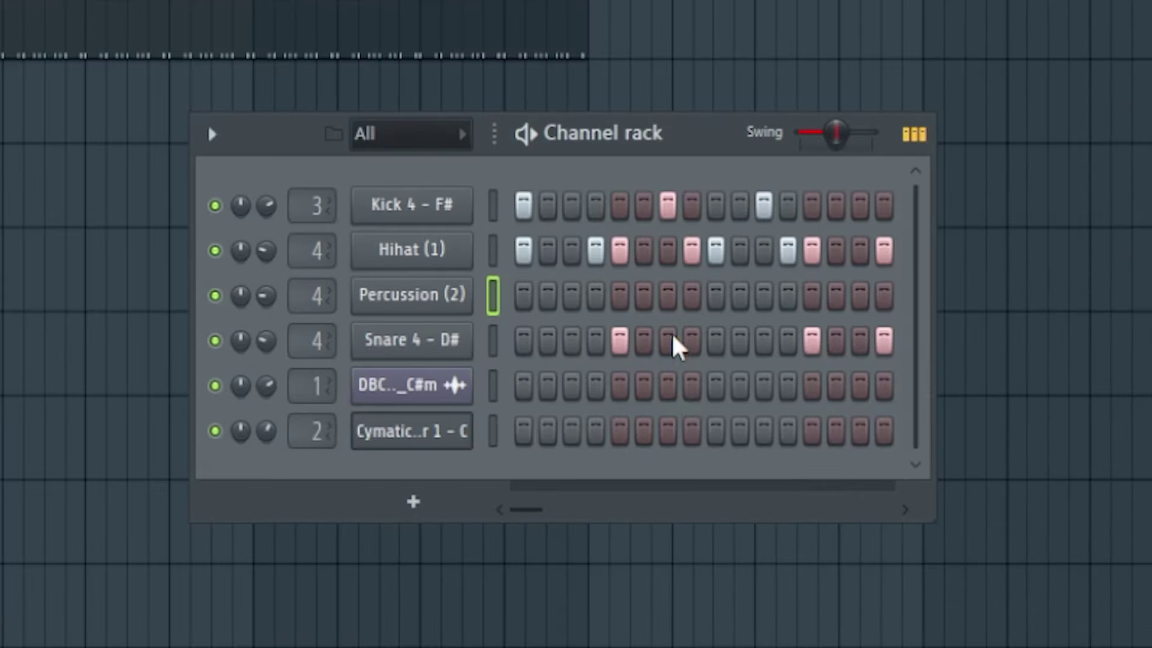
{"action": "left_click", "coordinate": [668, 297]}
{"action": "left_click", "coordinate": [858, 298]}
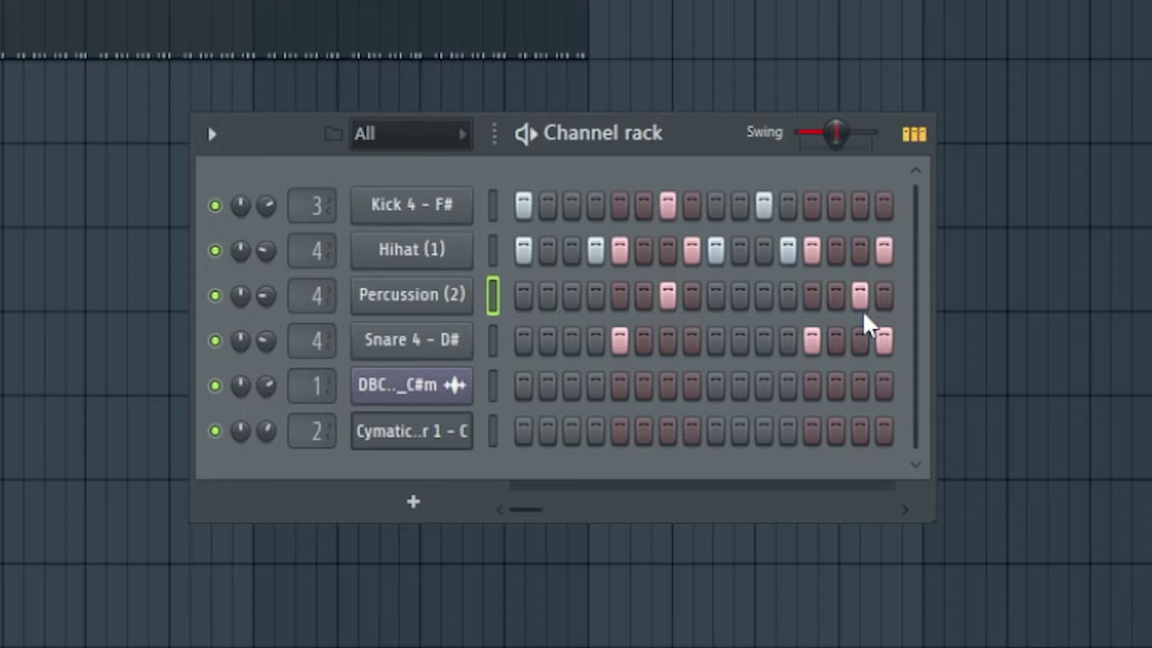
- Play the pattern and turn off hi-hat steps 4 and 12
{"action": "key", "text": "space"}
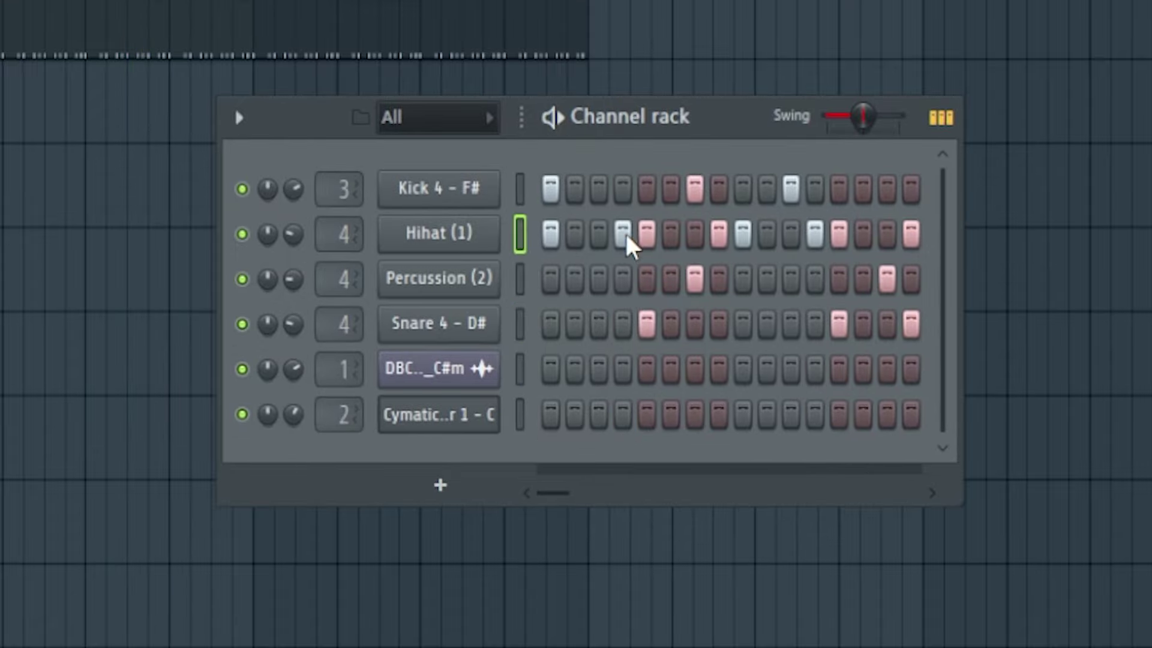
{"action": "left_click", "coordinate": [624, 237]}
{"action": "left_click", "coordinate": [814, 239]}
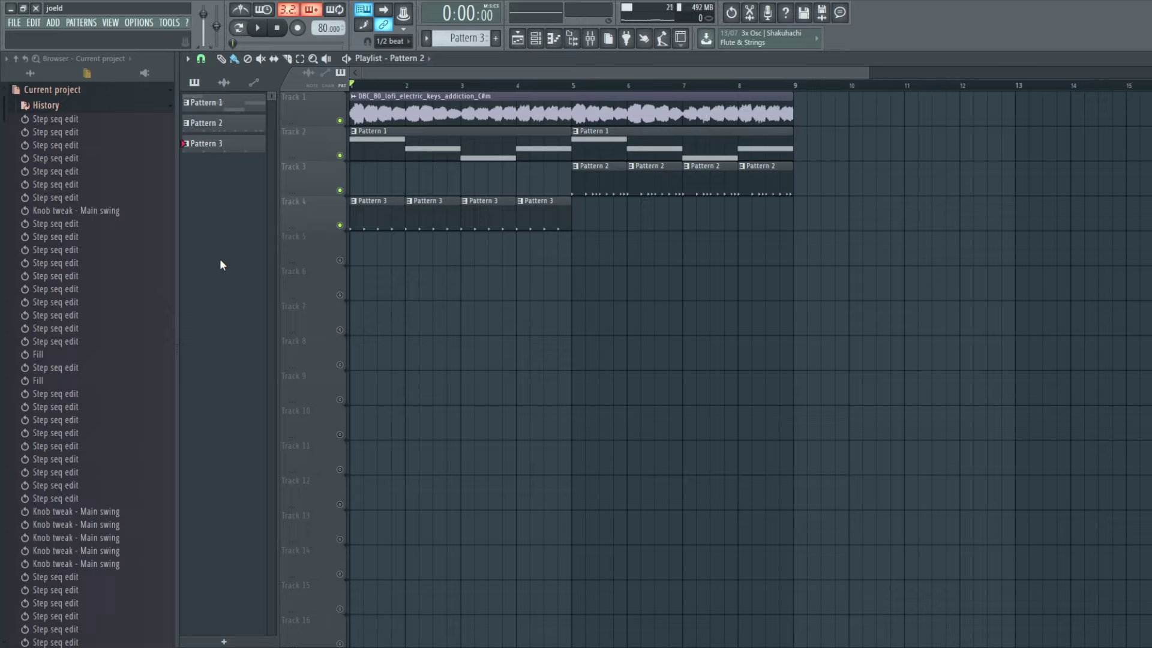
- Select the Pattern 3 and Pattern 2 clips, deselect them, and play the arrangement from the start
{"action": "left_click_drag", "start_coordinate": [543, 199], "coordinate": [357, 233]}
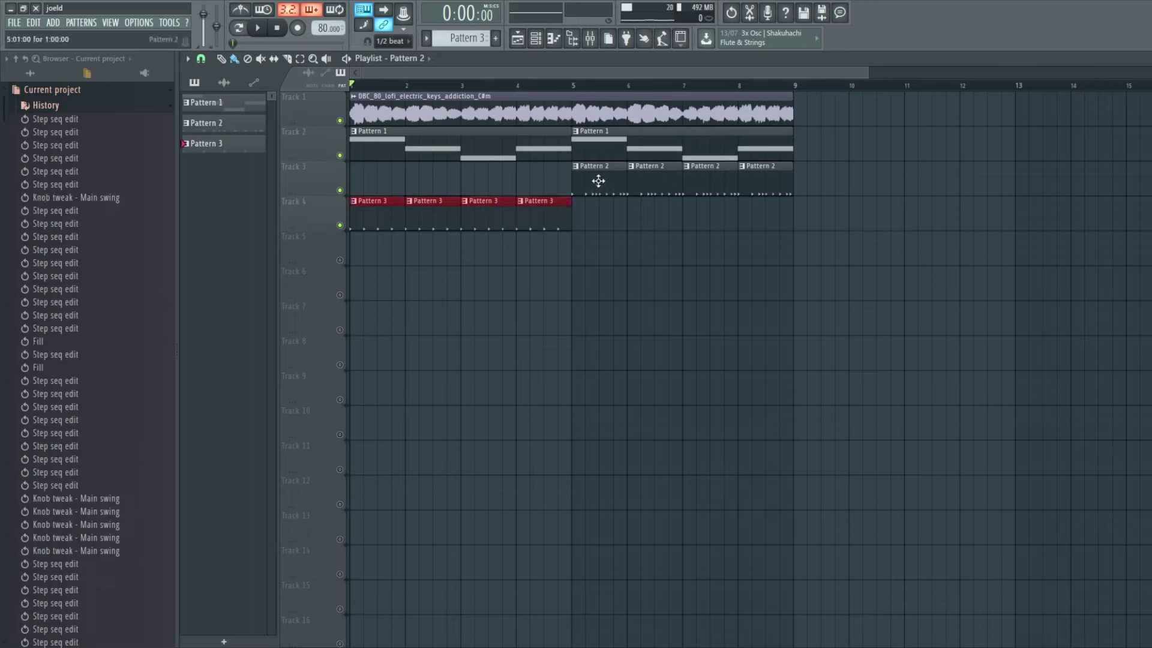
{"action": "left_click_drag", "start_coordinate": [591, 176], "coordinate": [774, 180]}
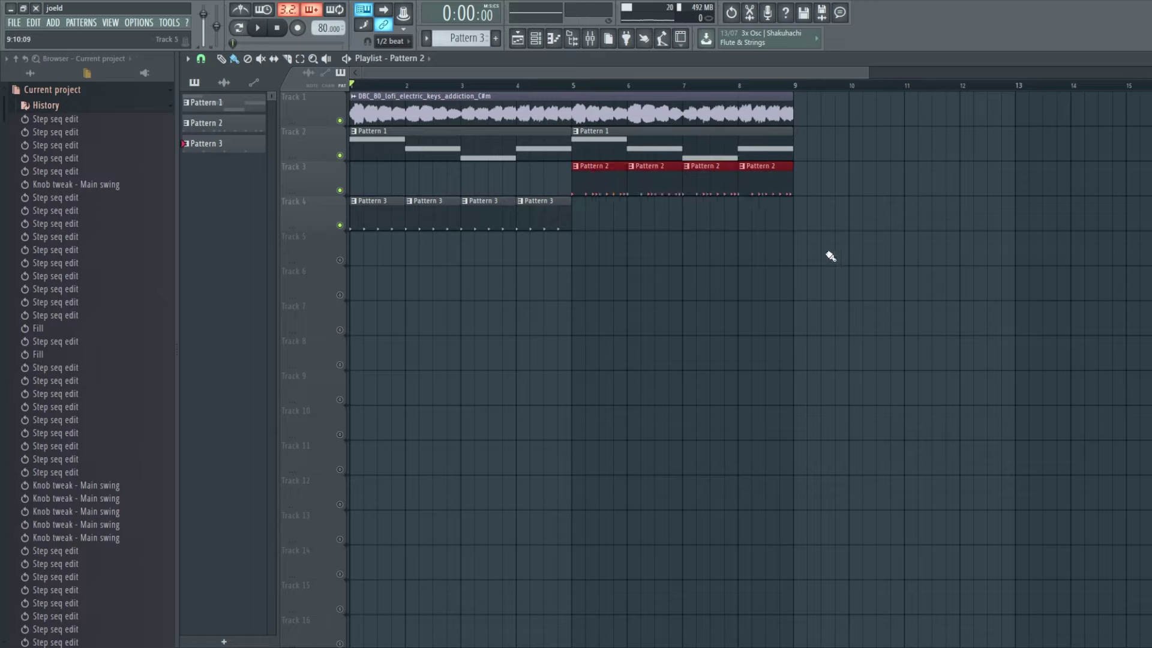
{"action": "left_click_drag", "start_coordinate": [831, 252], "coordinate": [840, 254]}
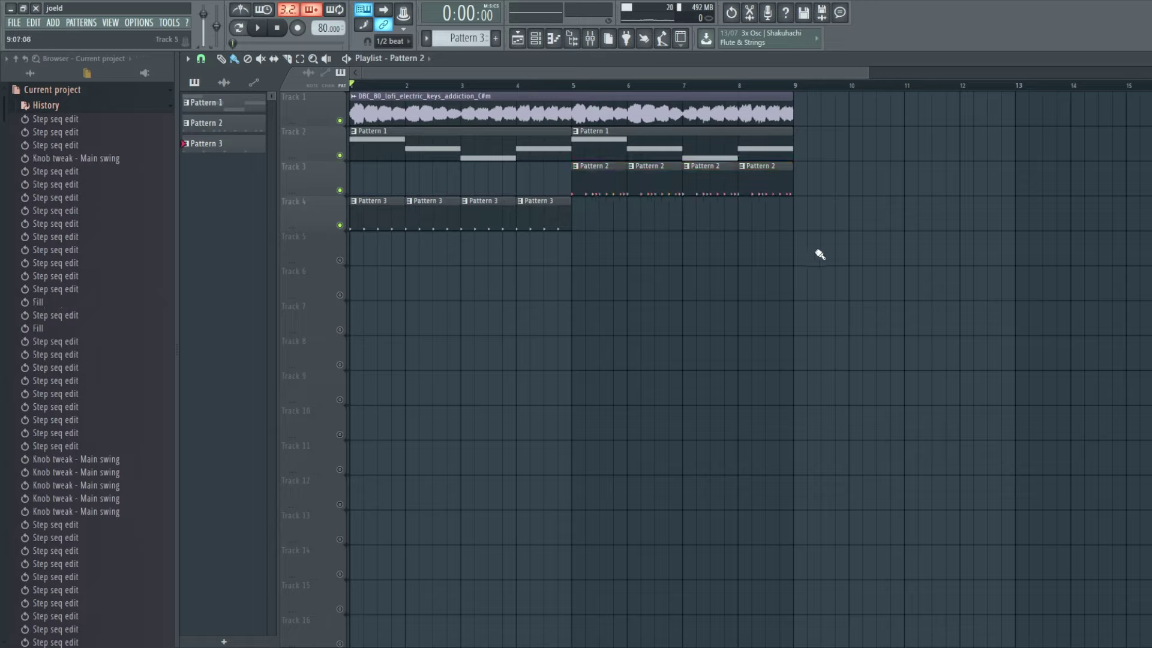
{"action": "key", "text": "space"}
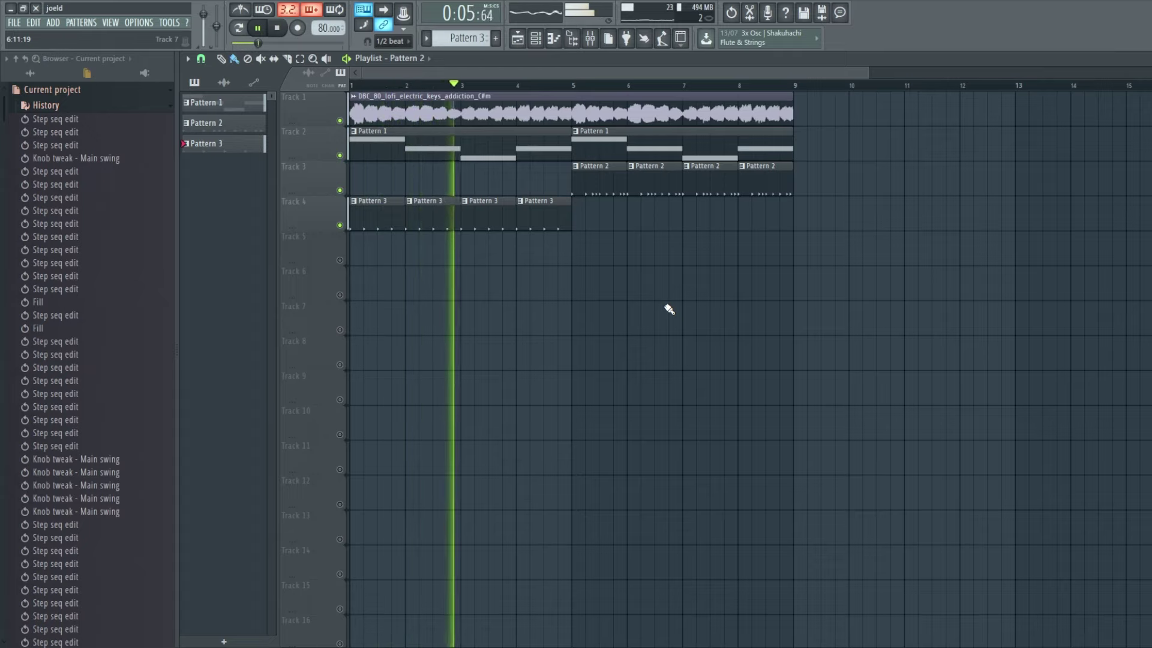
{"action": "key", "text": "space"}
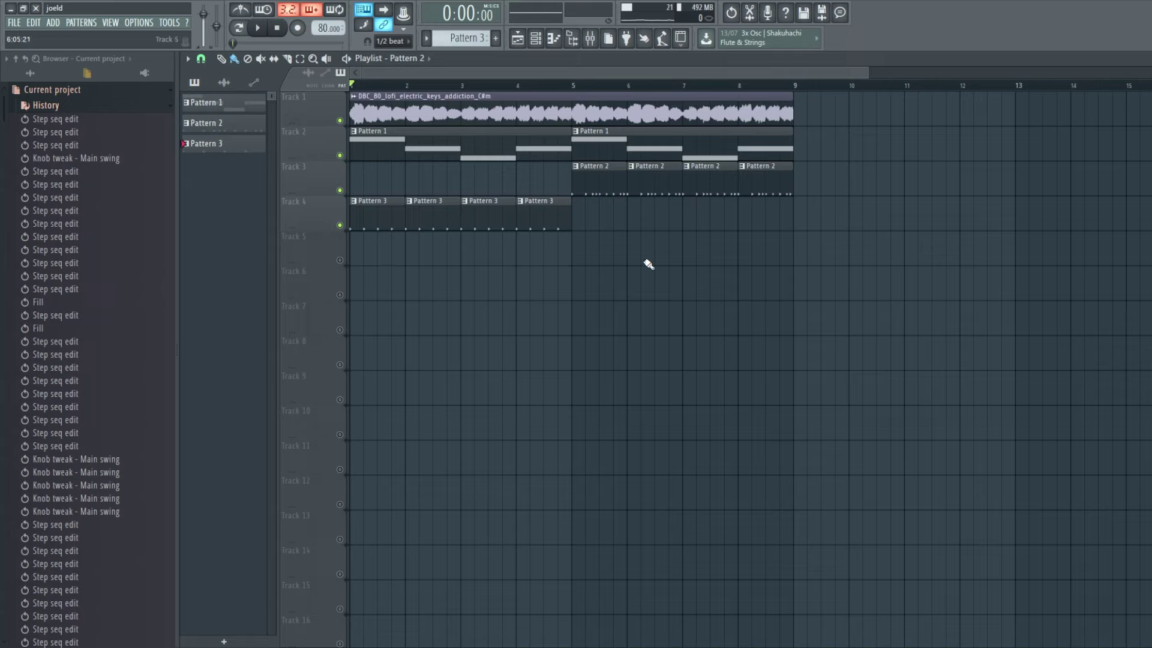
- Play the song from bar 5 and stop it
{"action": "key", "text": "F6"}
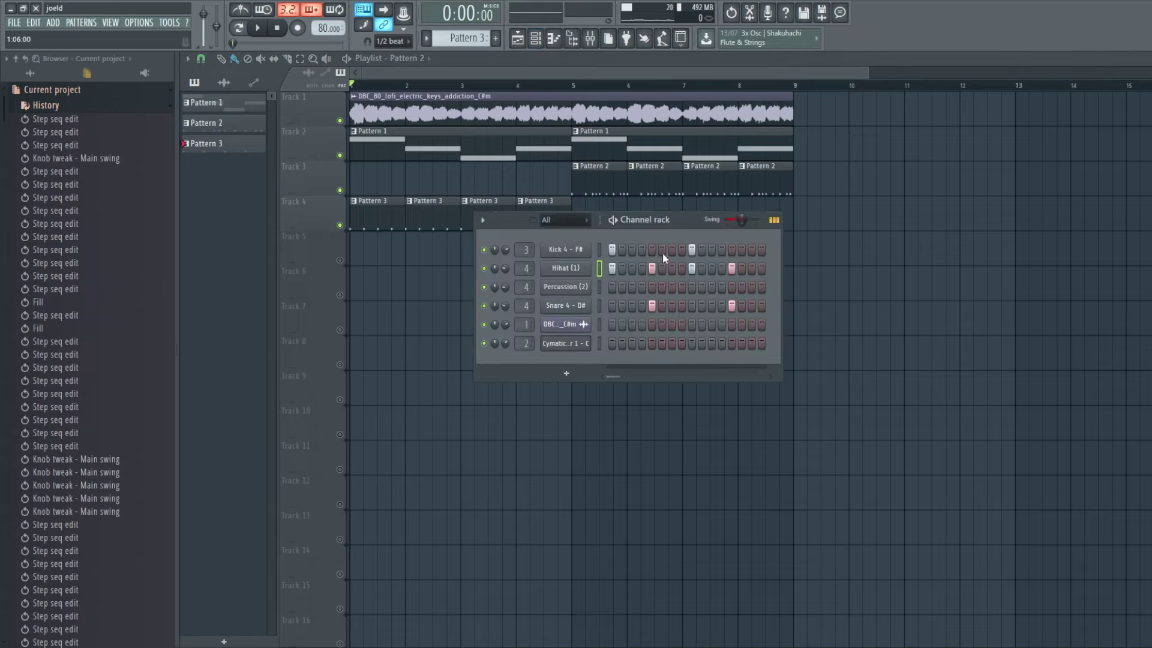
{"action": "key", "text": "F6"}
{"action": "left_click", "coordinate": [573, 85]}
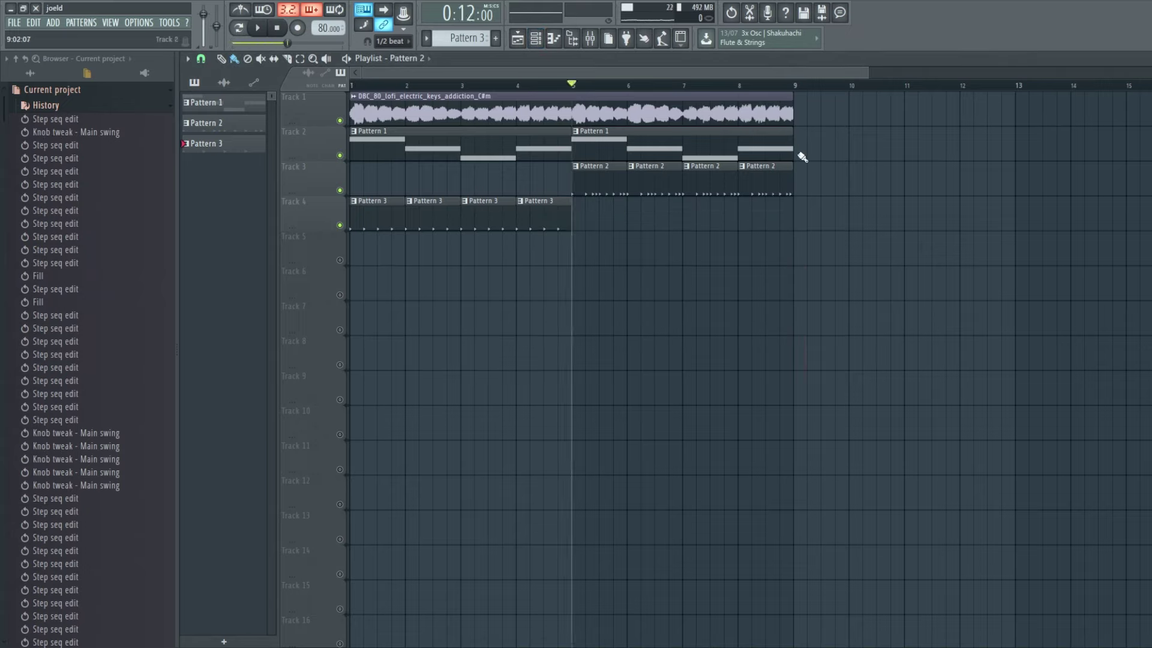
{"action": "key", "text": "space"}
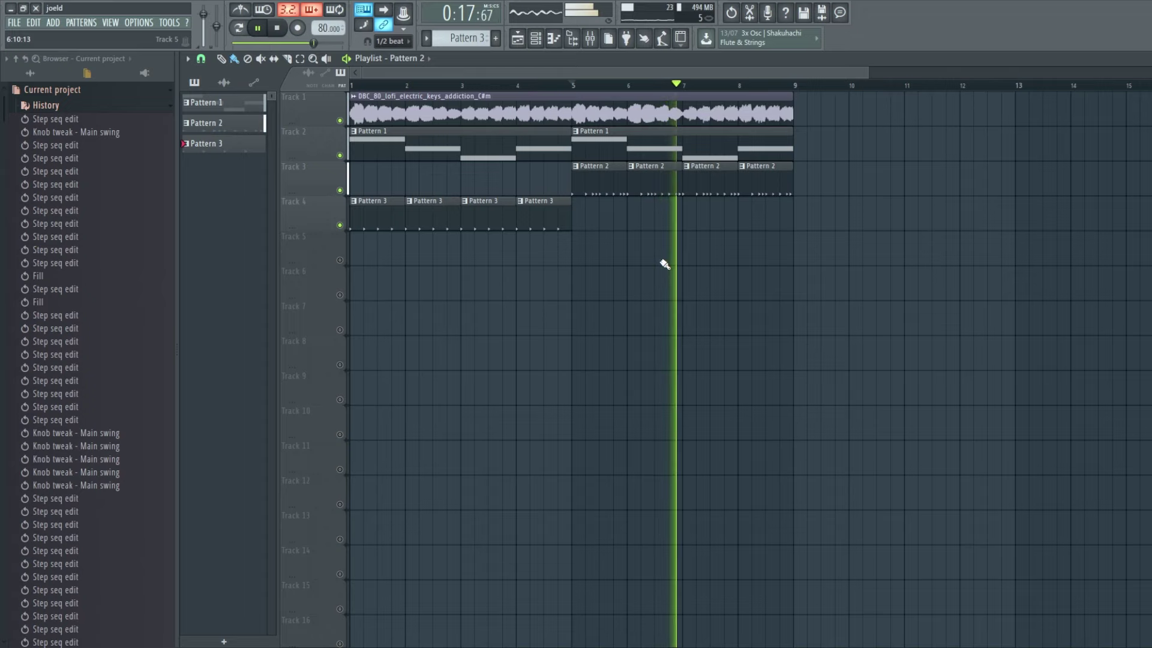
{"action": "key", "text": "space"}
- Bring the channel rack back up and position it over the playlist
{"action": "key", "text": "F6"}
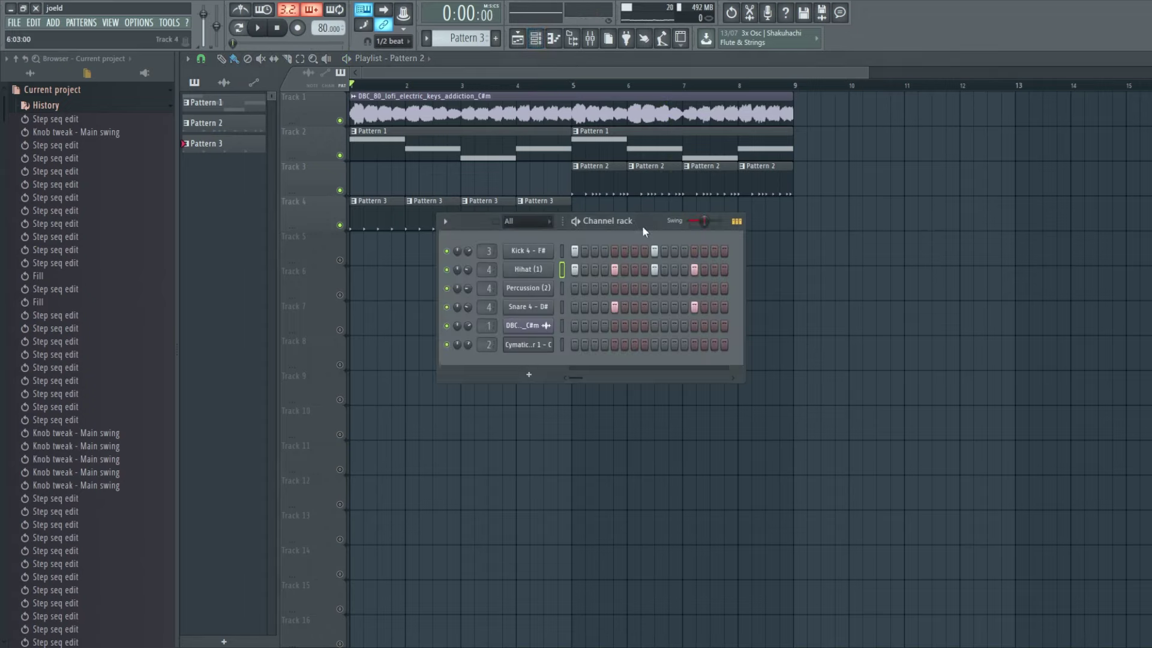
{"action": "left_click_drag", "start_coordinate": [642, 226], "coordinate": [668, 253]}
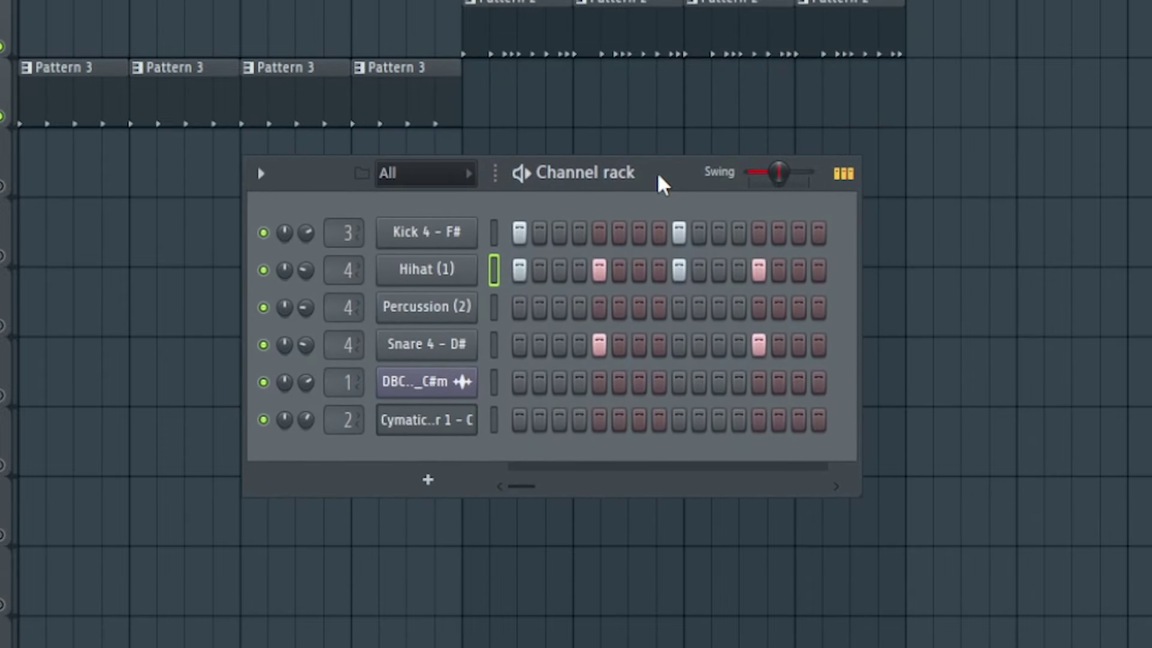
{"action": "left_click_drag", "start_coordinate": [658, 175], "coordinate": [657, 220]}
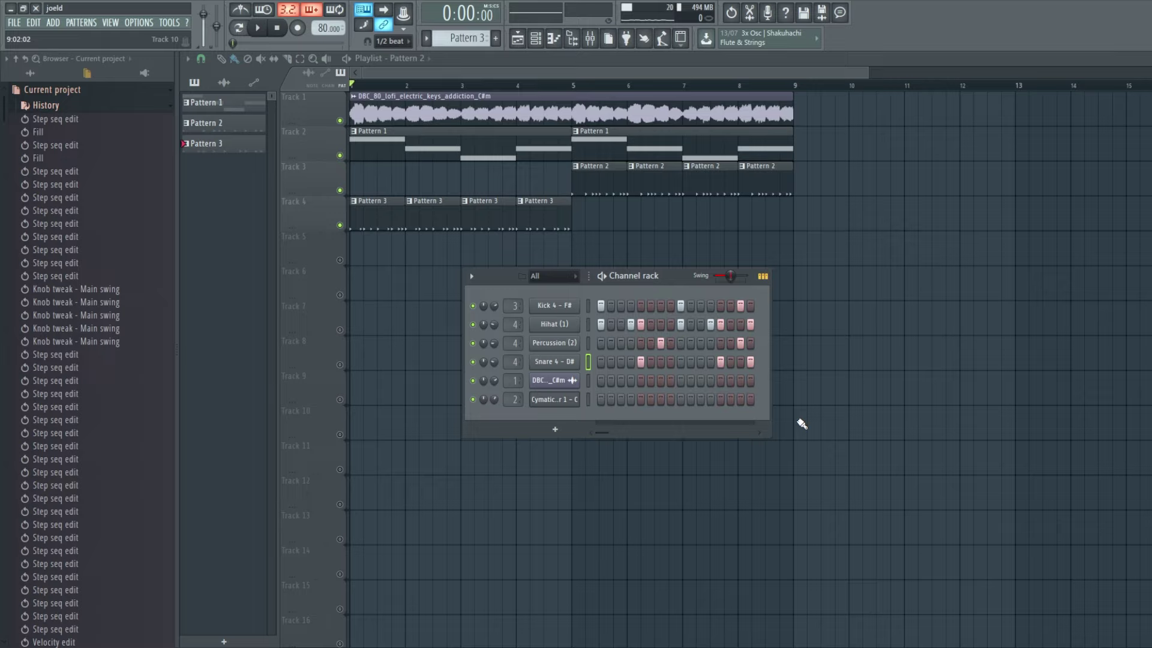
- Delete hi-hat steps 4, 12 and 16, percussion steps 7 and 15, snare 16 and kick 15
{"action": "right_click", "coordinate": [632, 325]}
{"action": "right_click", "coordinate": [661, 343]}
{"action": "right_click", "coordinate": [740, 343]}
{"action": "right_click", "coordinate": [750, 363]}
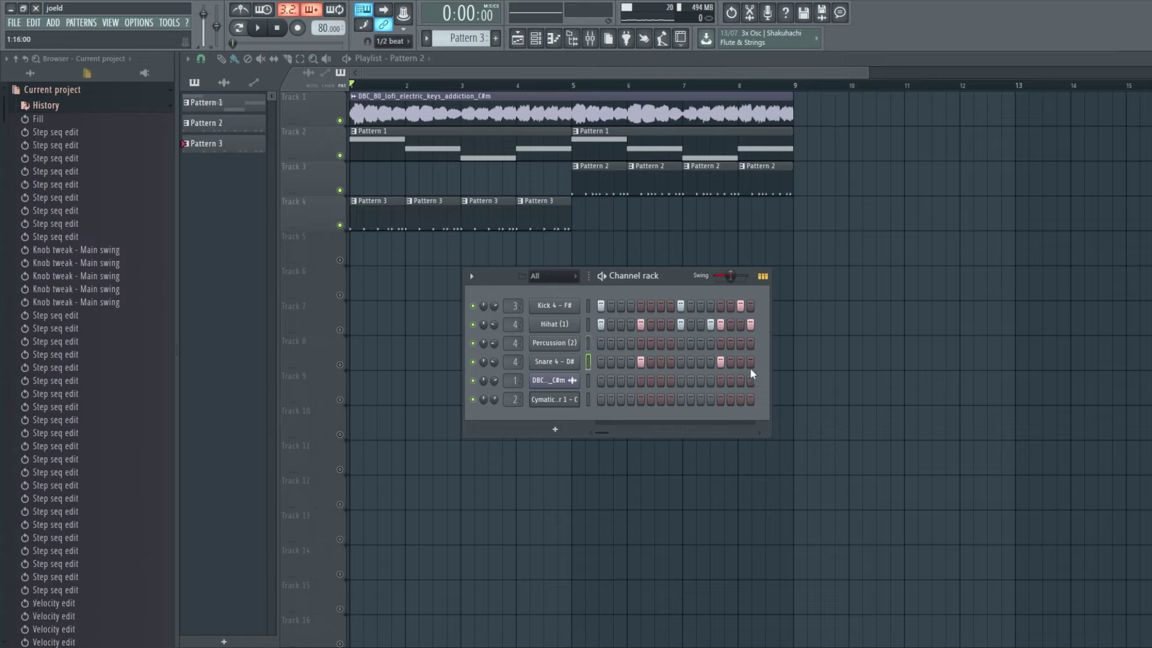
{"action": "right_click", "coordinate": [740, 305]}
{"action": "right_click", "coordinate": [710, 324]}
{"action": "right_click", "coordinate": [750, 325]}
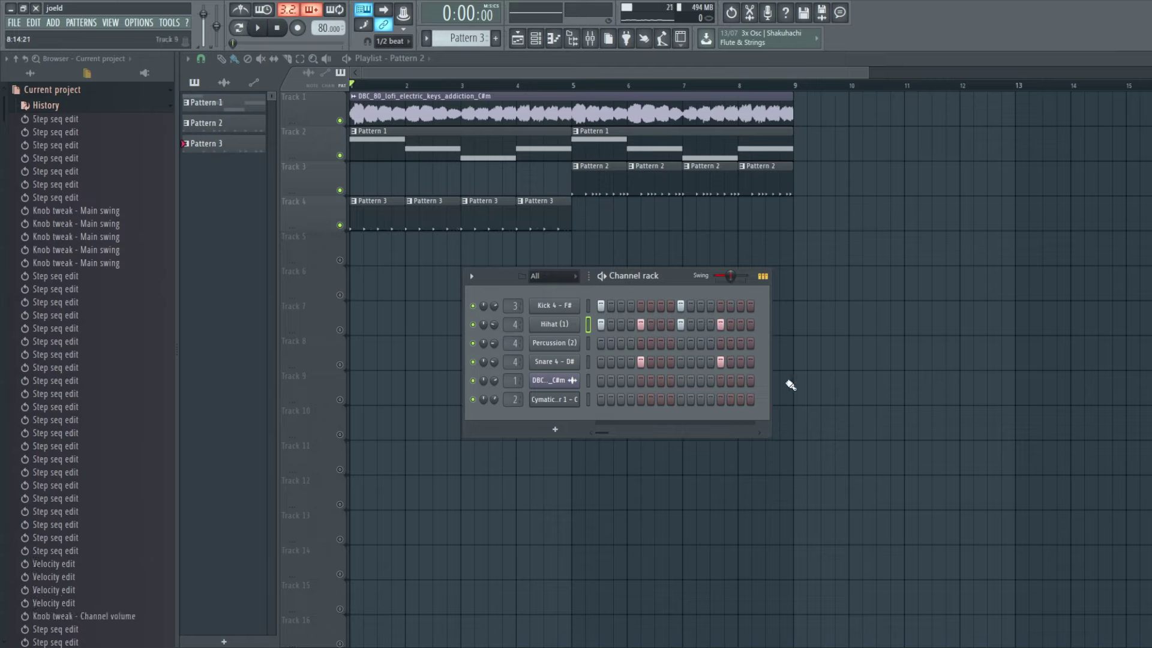